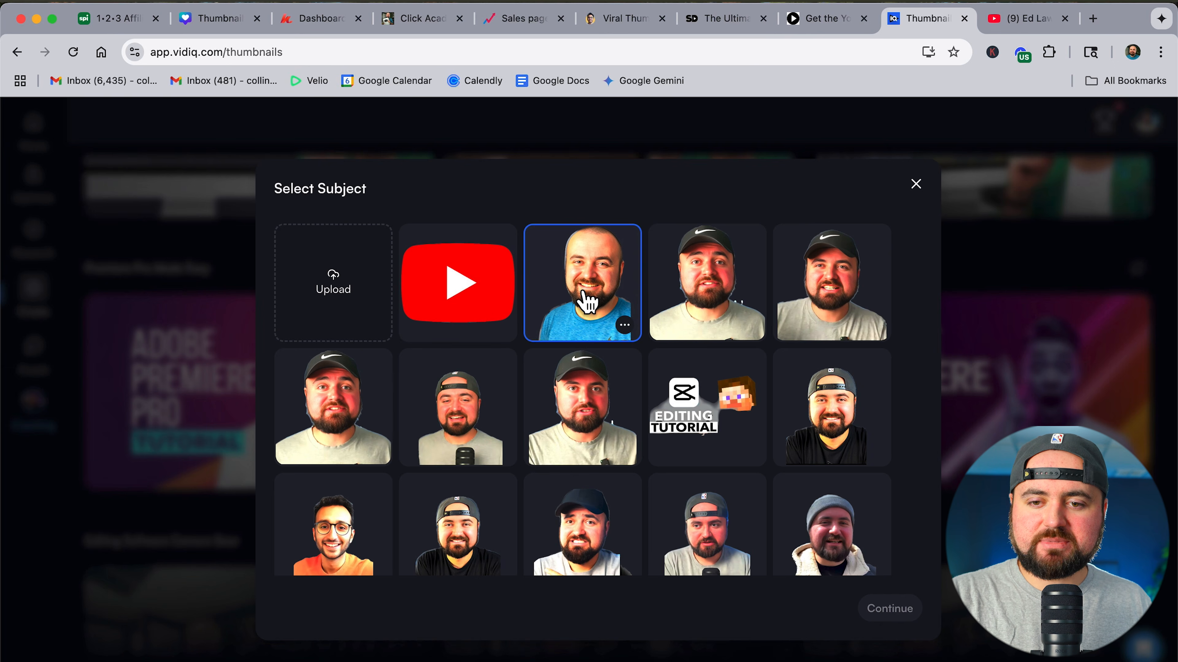
- Choose the photo of the hatless bearded man in the blue shirt as the thumbnail subject
click(568, 281)
click(890, 609)
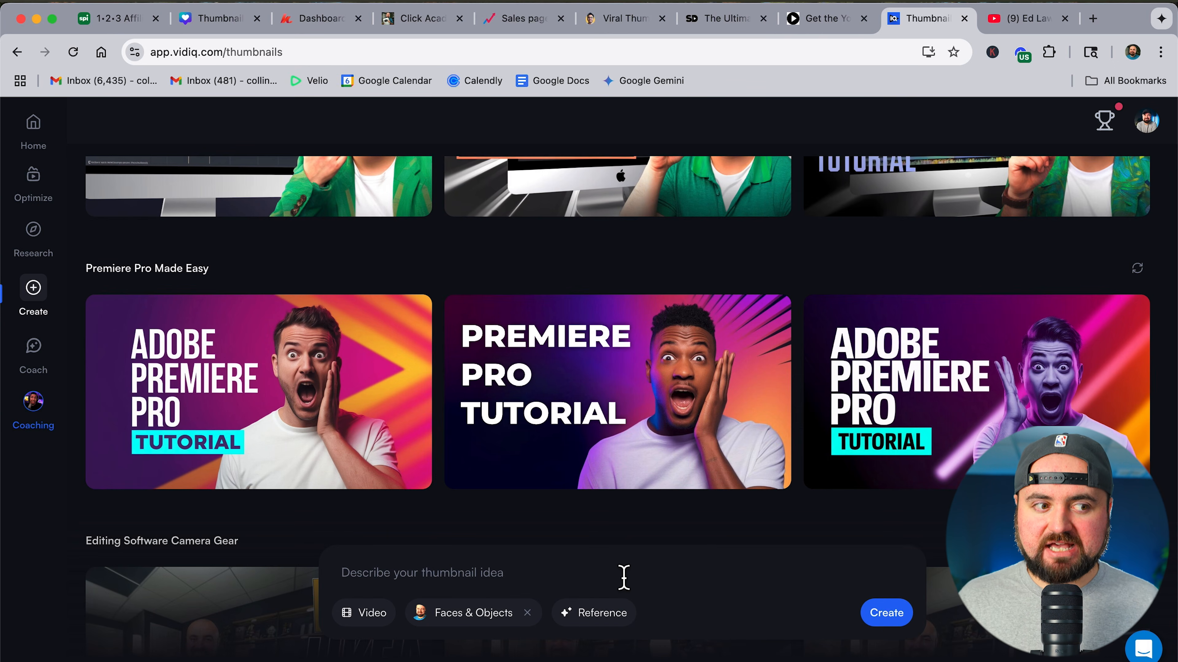
- Switch to the YouTube channel and browse its most popular videos for a reference thumbnail
click(1003, 21)
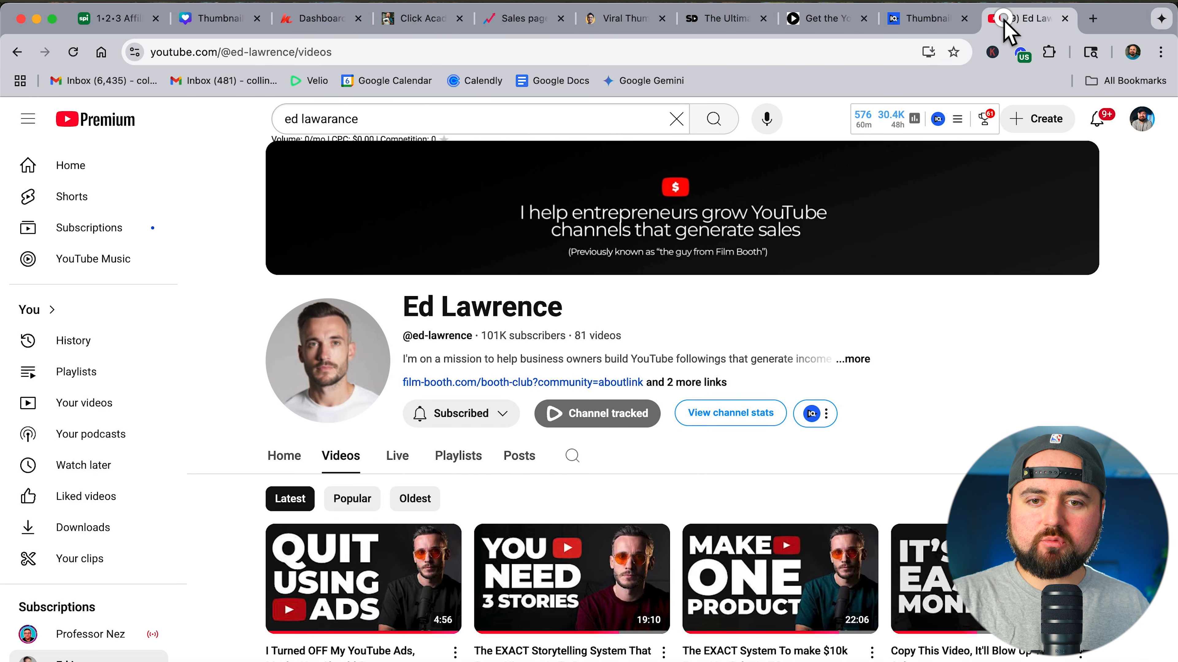
scroll(1064, 363, down, 5)
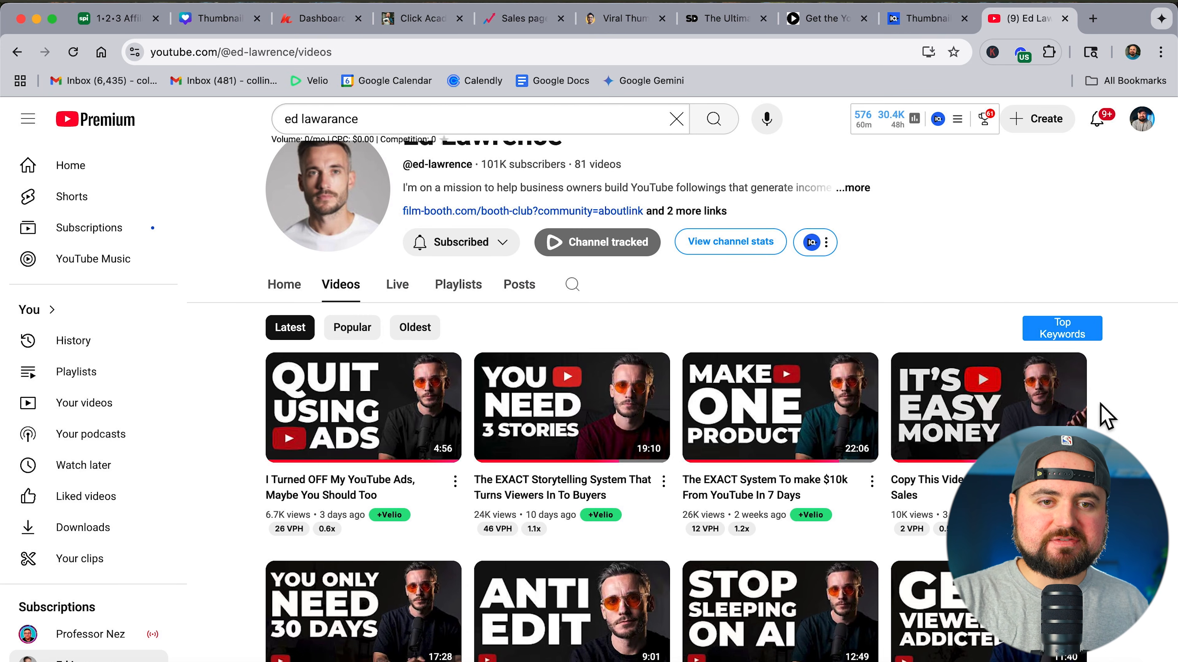
click(354, 329)
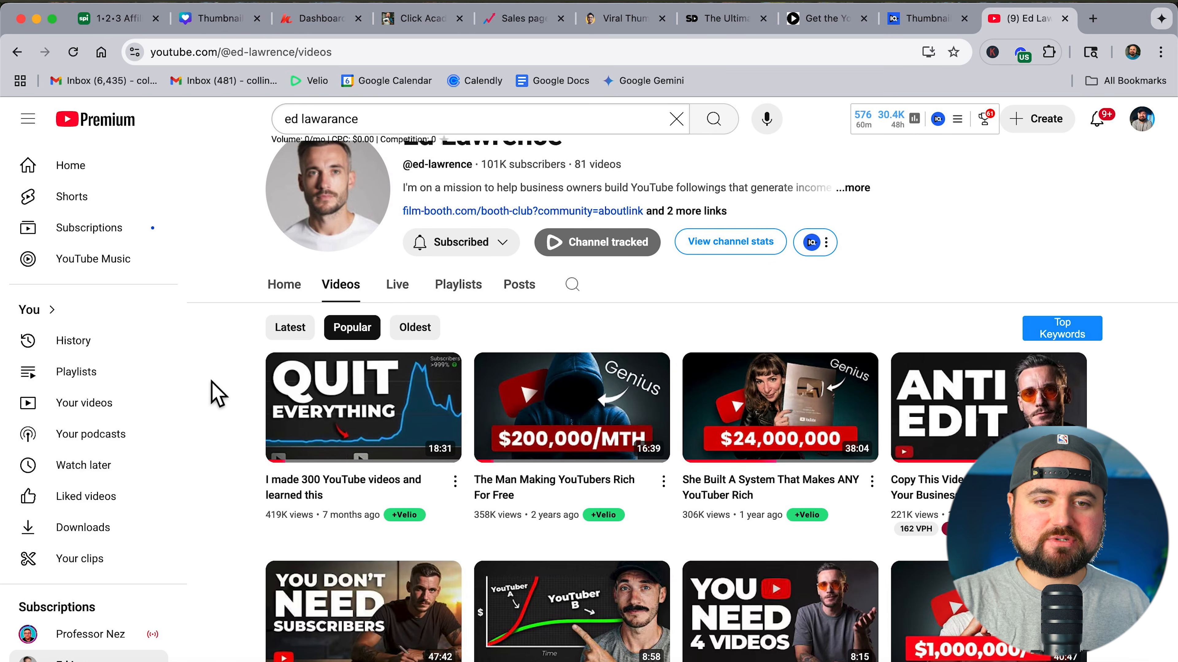
scroll(228, 408, down, 5)
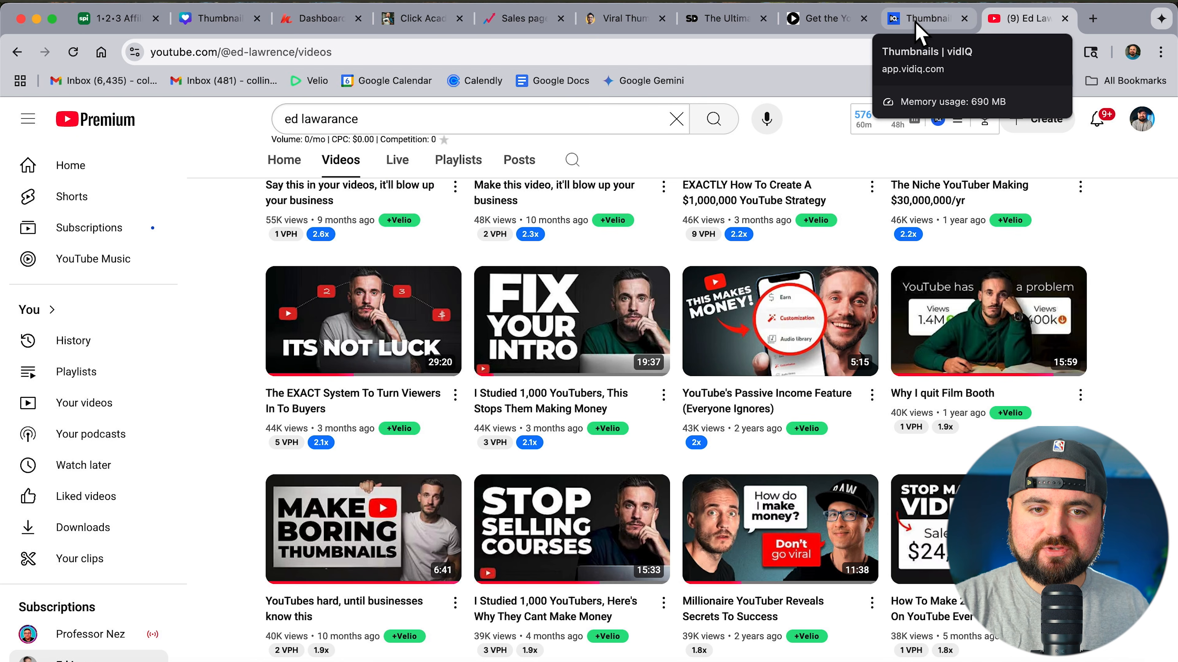
- Back in vidIQ, search reference thumbnails for "i studied 1,000 youtubers" and use the "STOP SELLING COURSES" one as the reference
click(916, 21)
click(381, 243)
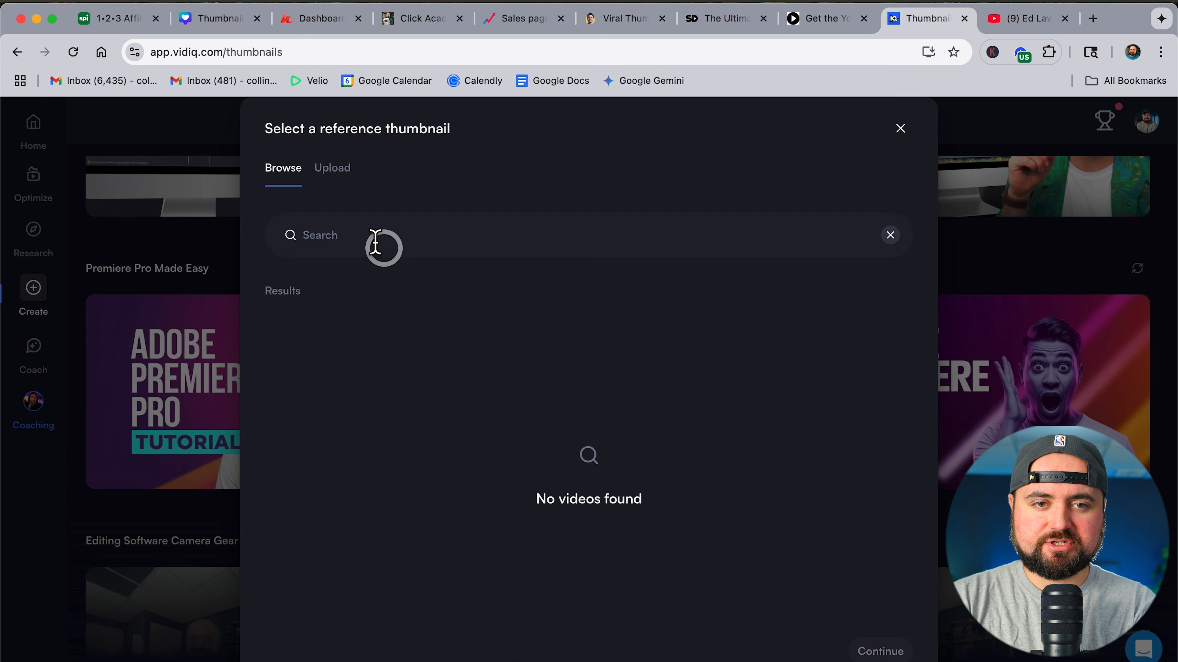
text(i studied)
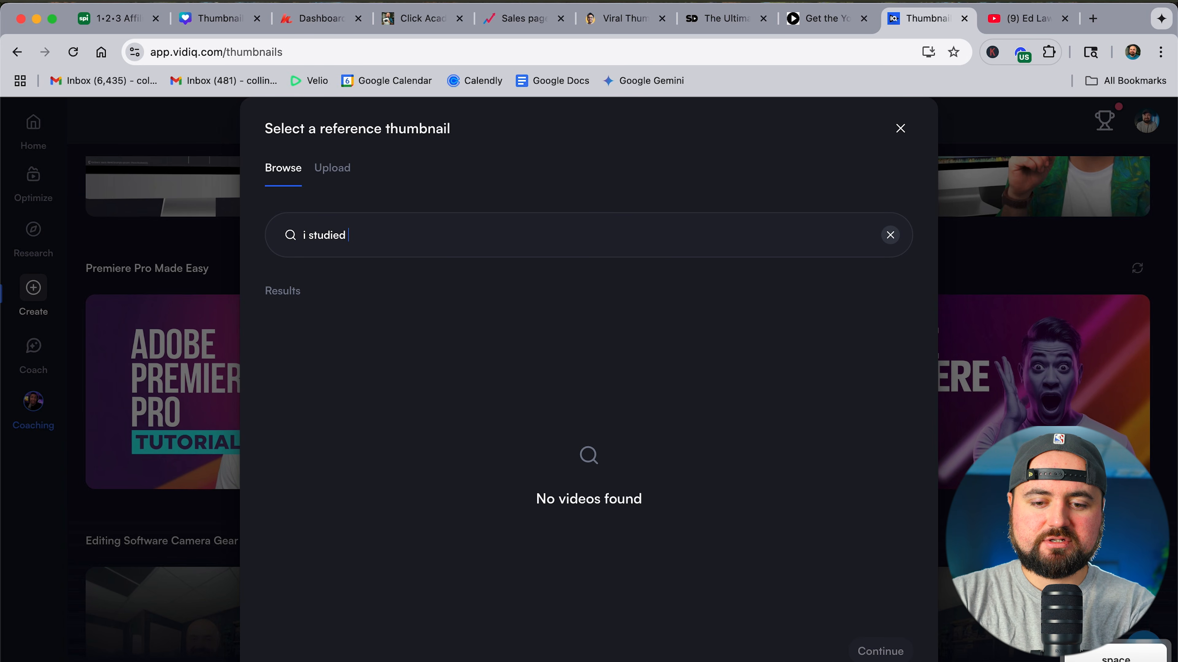
text( 1,000 youtubers)
click(592, 399)
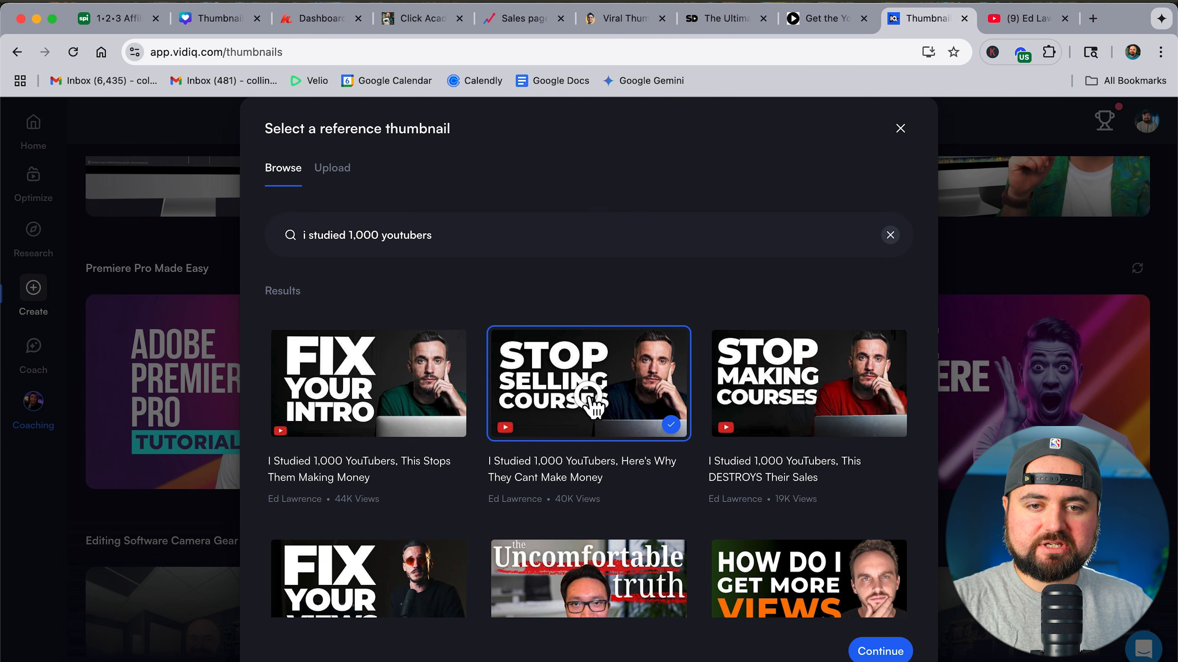
click(863, 650)
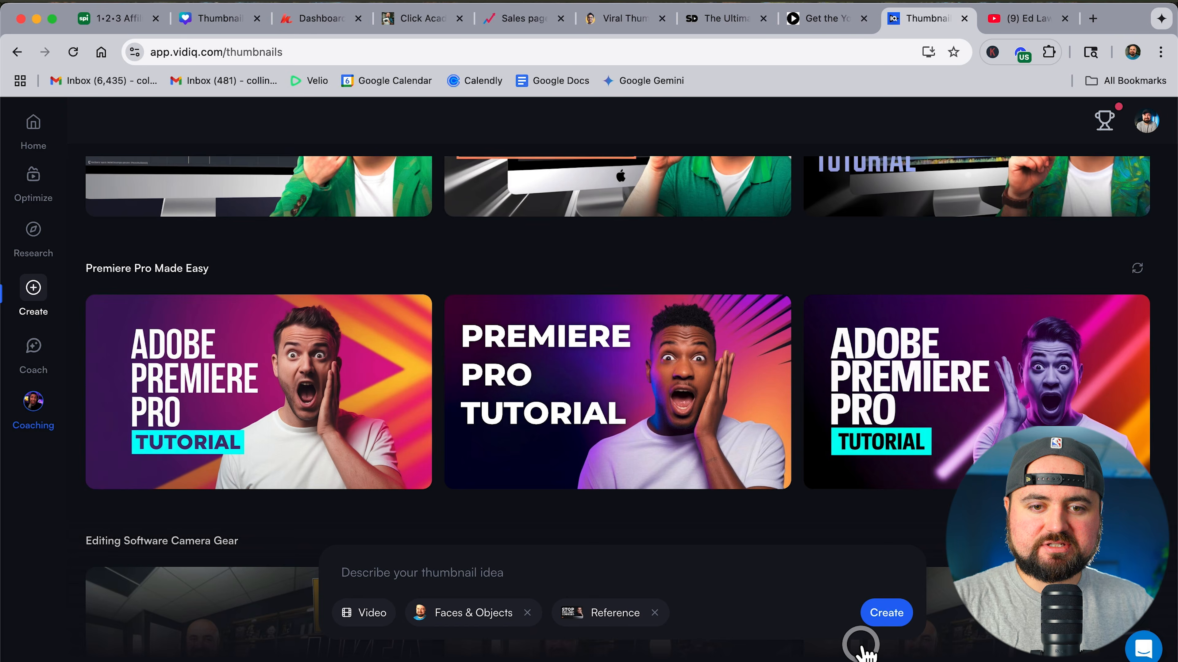
- Generate thumbnails from the prompt "I want me off to the right with the left side having text saying youtube beginners guide."
click(510, 574)
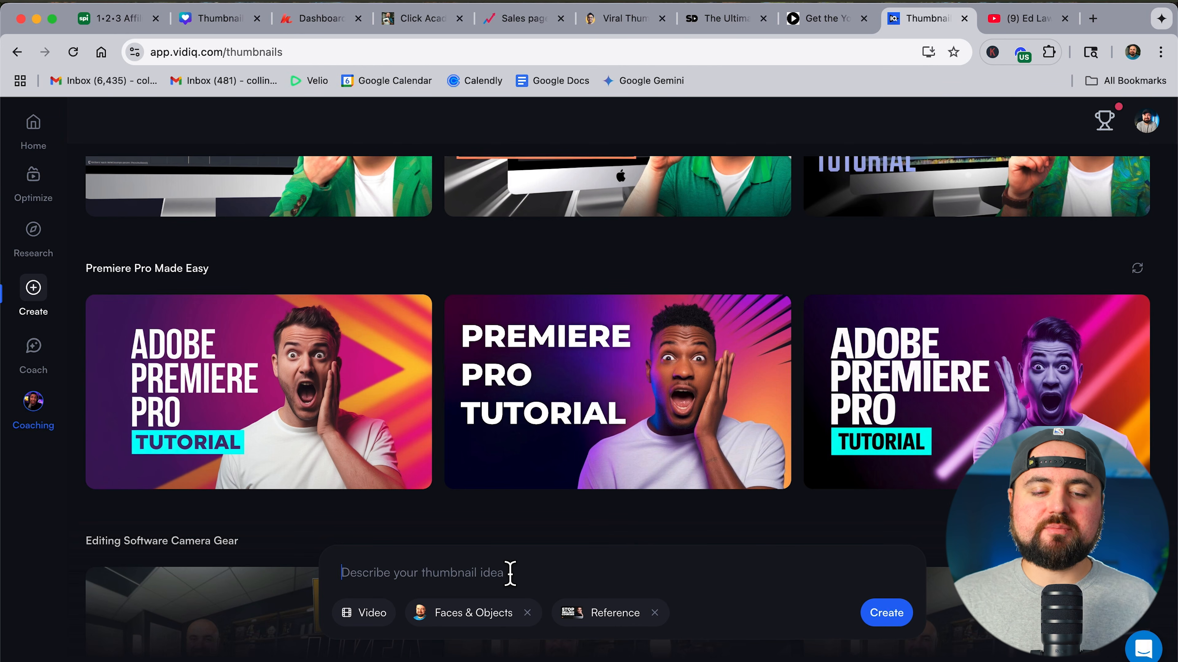
text(I wa)
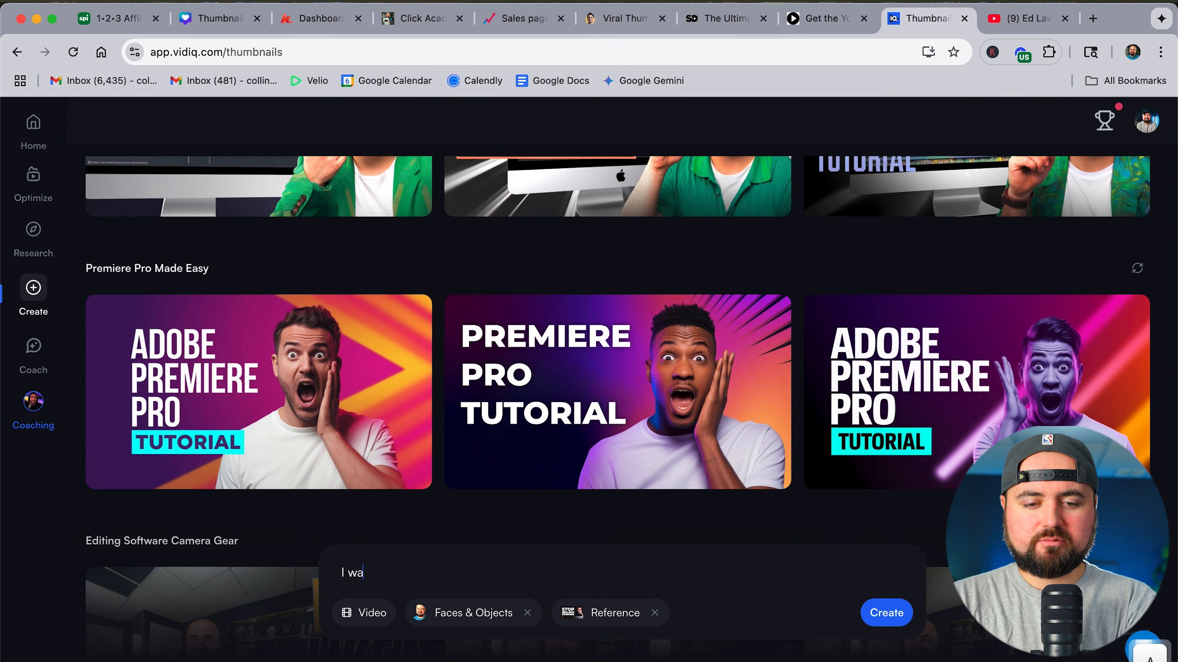
text(nt me off to the right with the lef)
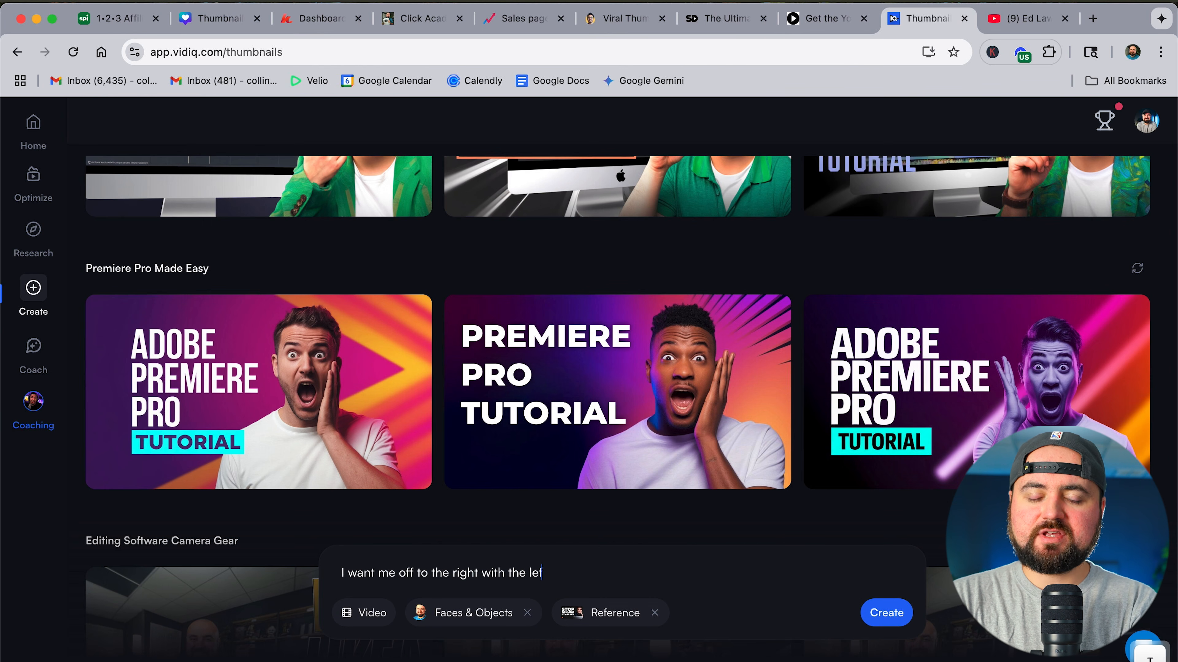
text(t side hacing t)
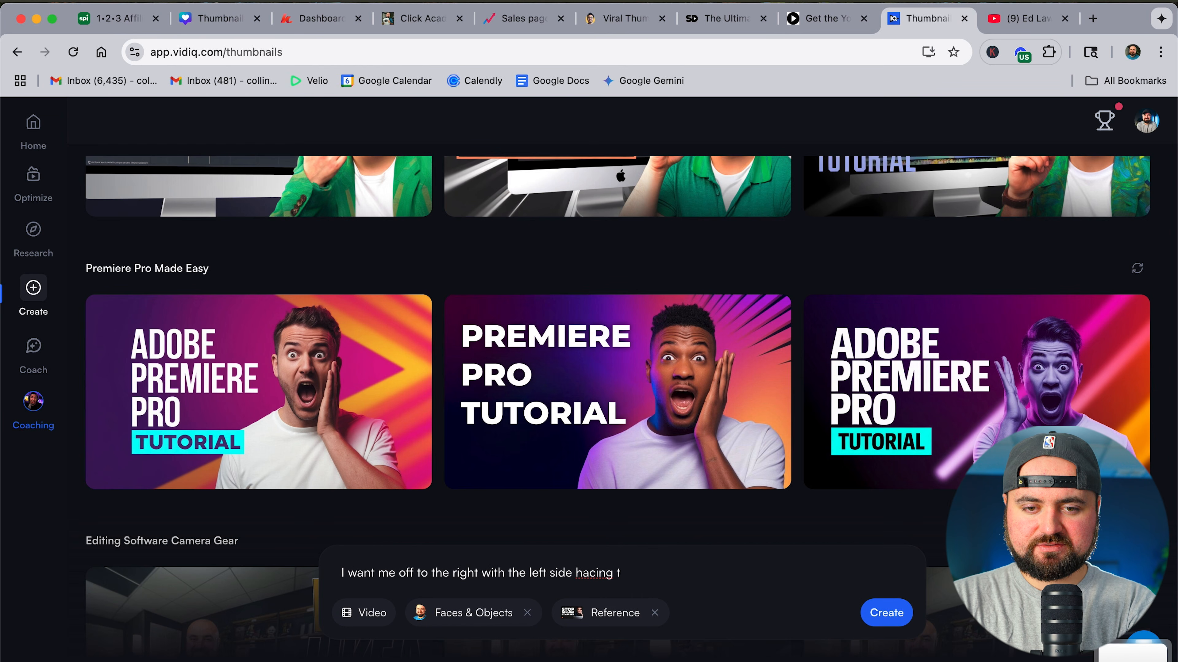
text(ext saying youtube beginners gyui)
key(BackSpace)
key(BackSpace)
text(uide.)
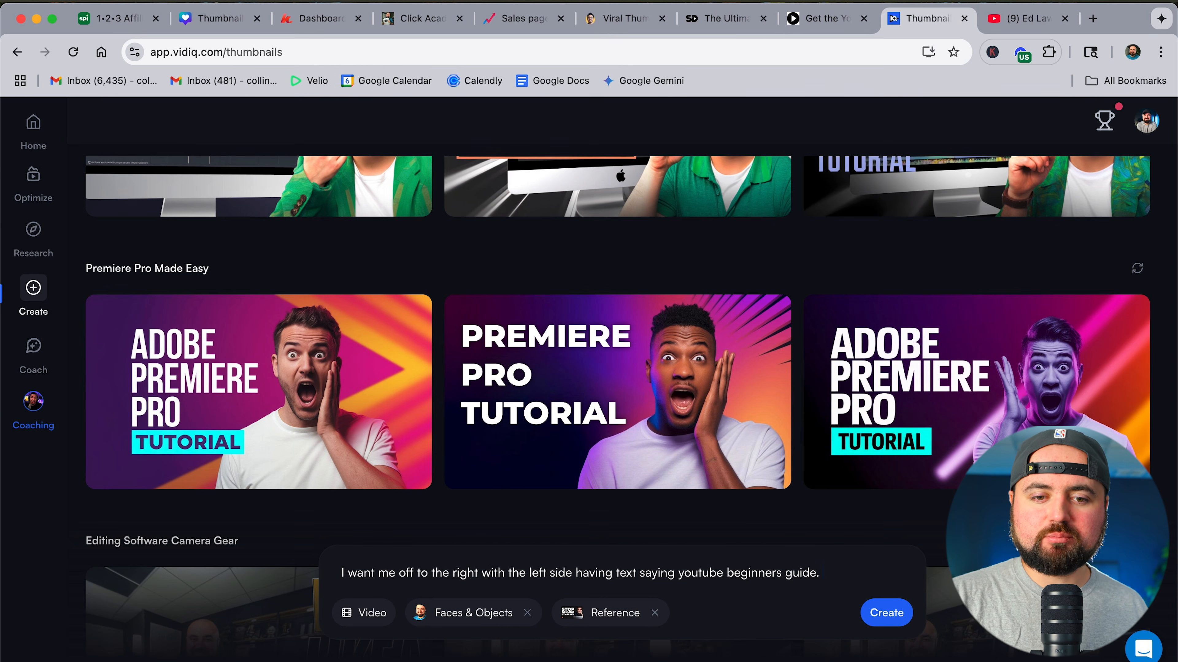
click(886, 614)
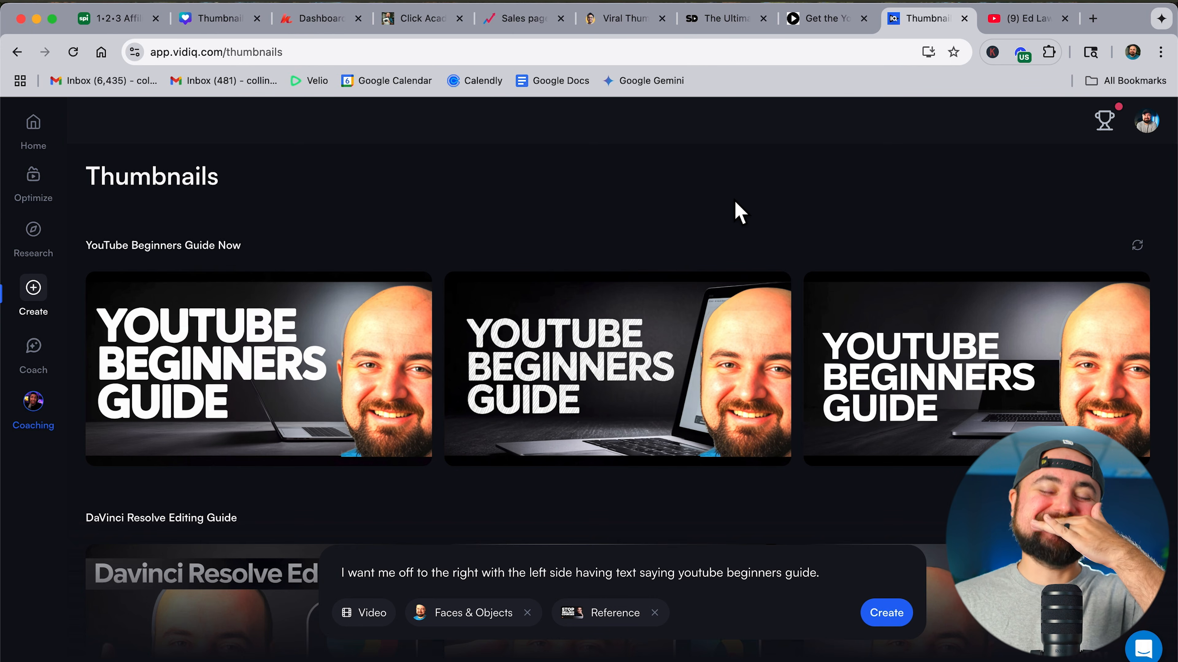
- Open the first generated thumbnail in the editor to inspect it, and return to the thumbnails overview
click(273, 364)
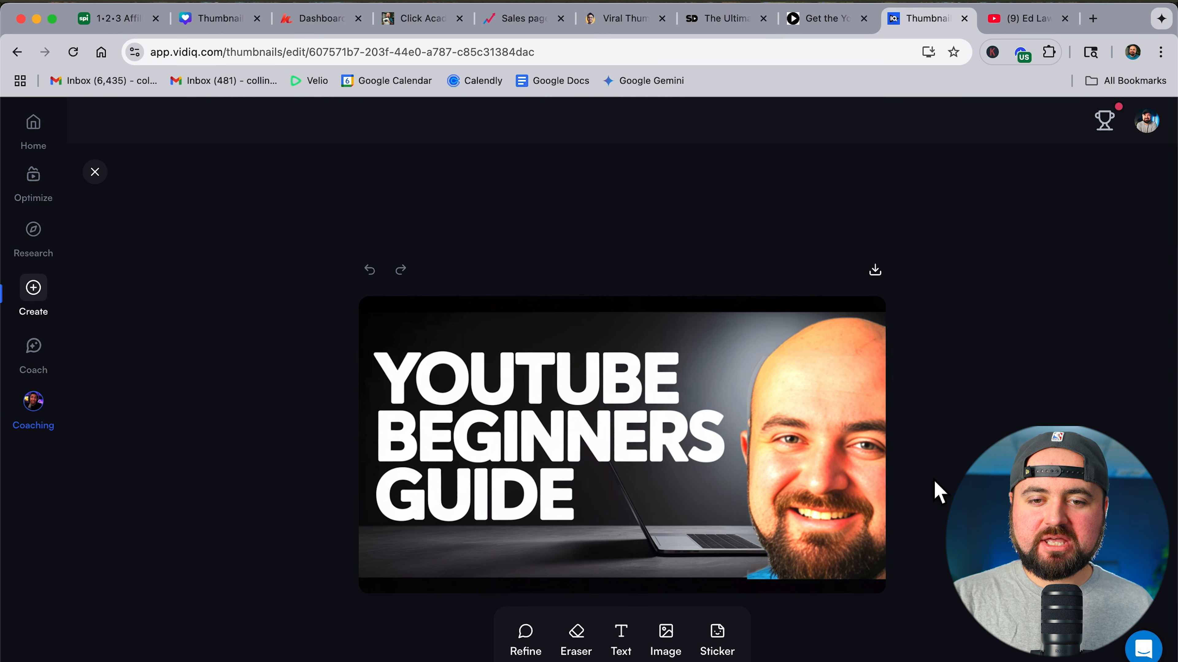
click(95, 172)
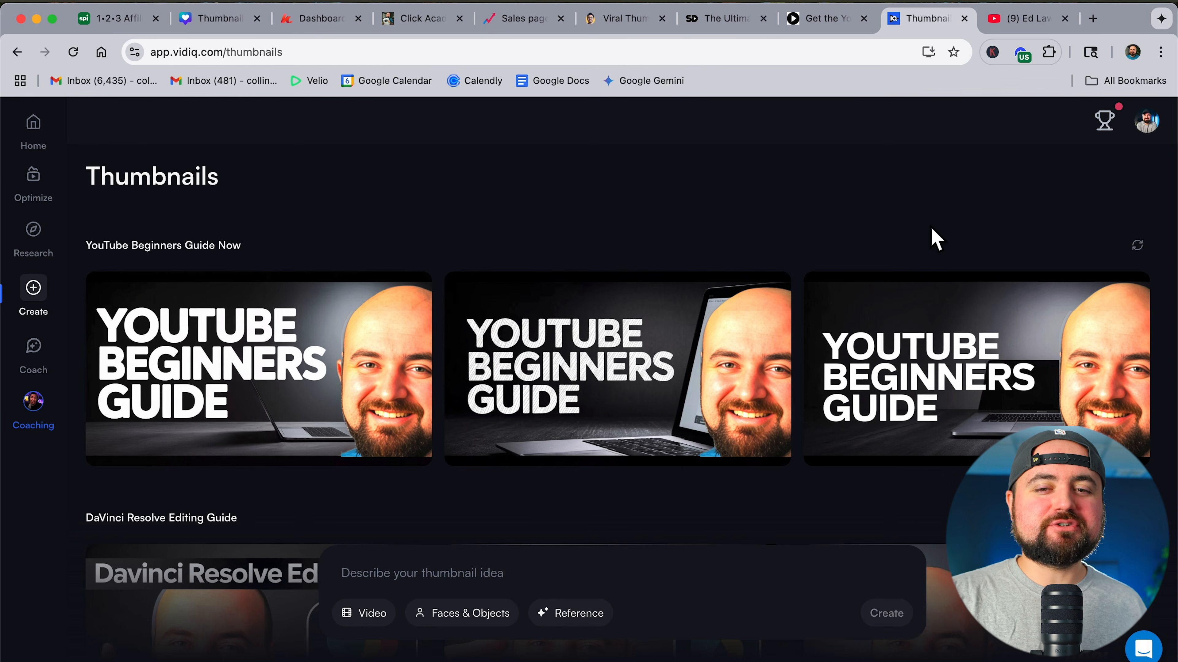
- Enter the prompt "i want text on screen that says youtube beginners guide with me on screen." and choose the blue-shirt photo as subject
click(535, 569)
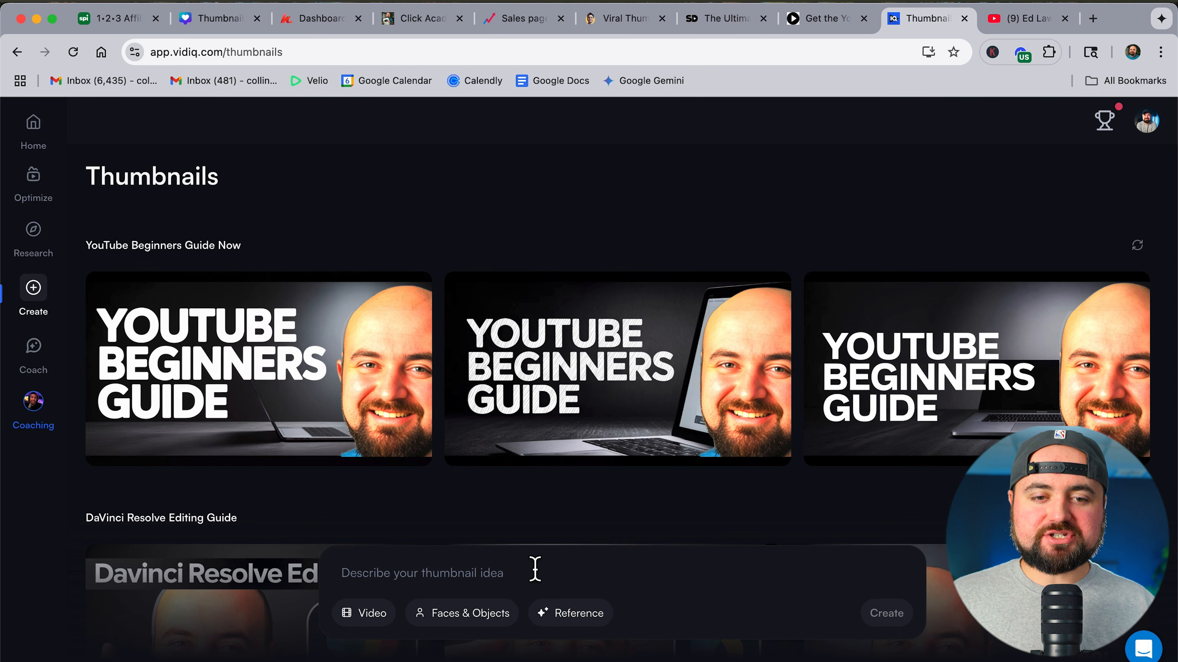
text(i want text on screen that says youtube beginners guide with me on screen.)
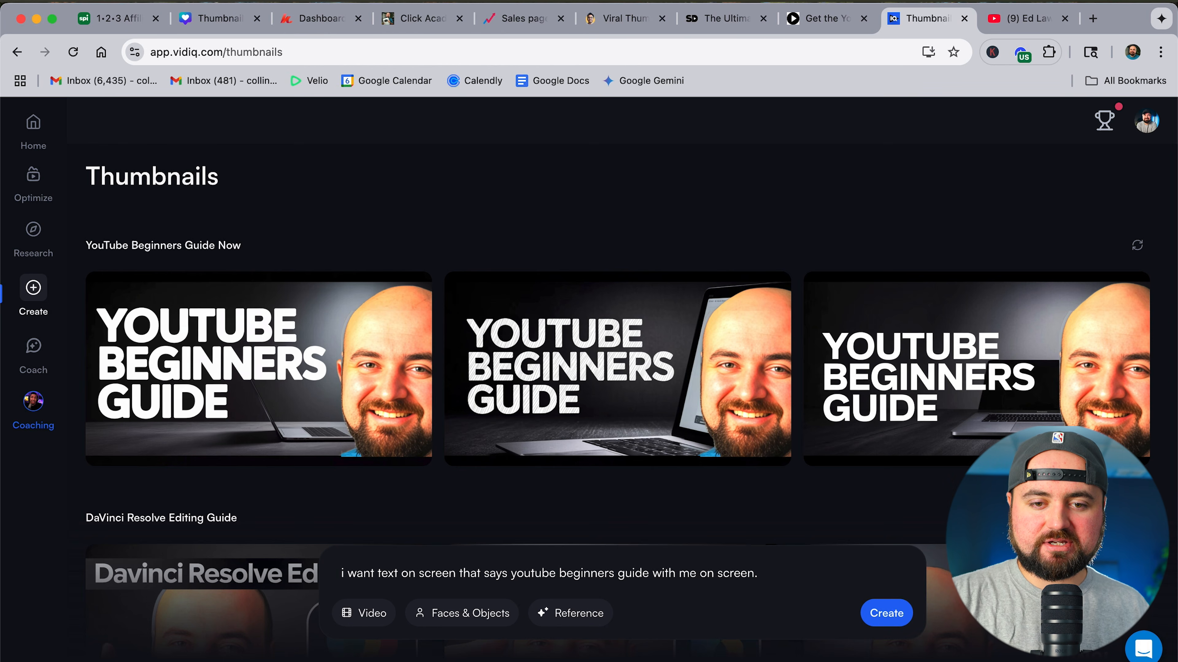
click(464, 619)
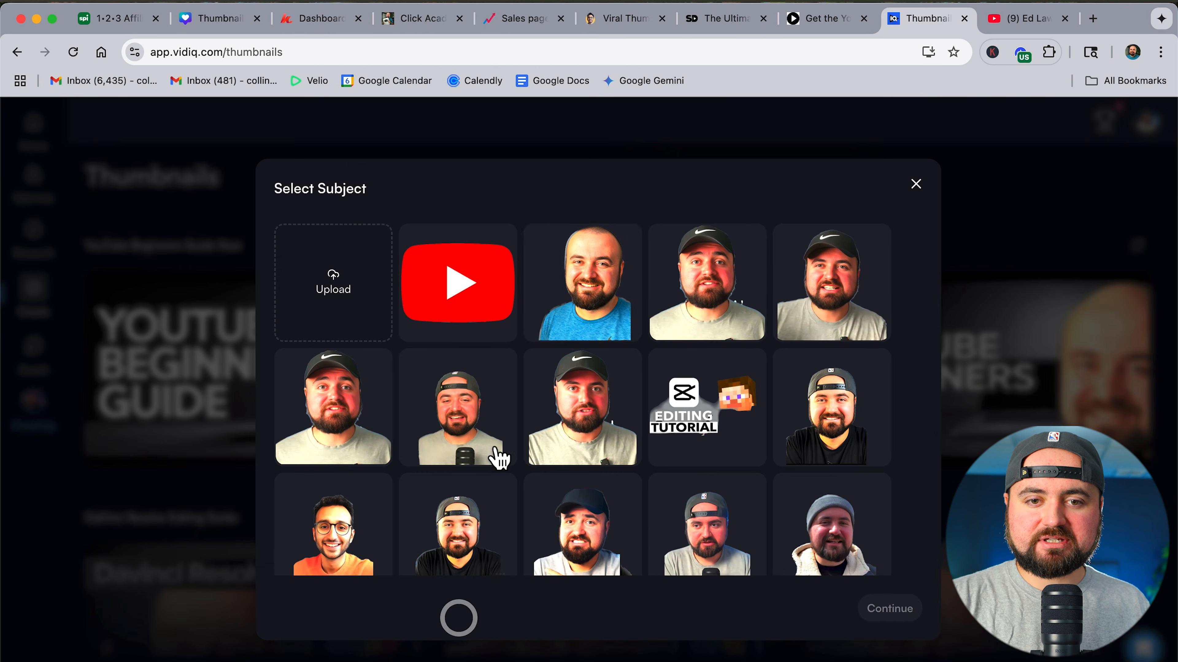
click(601, 298)
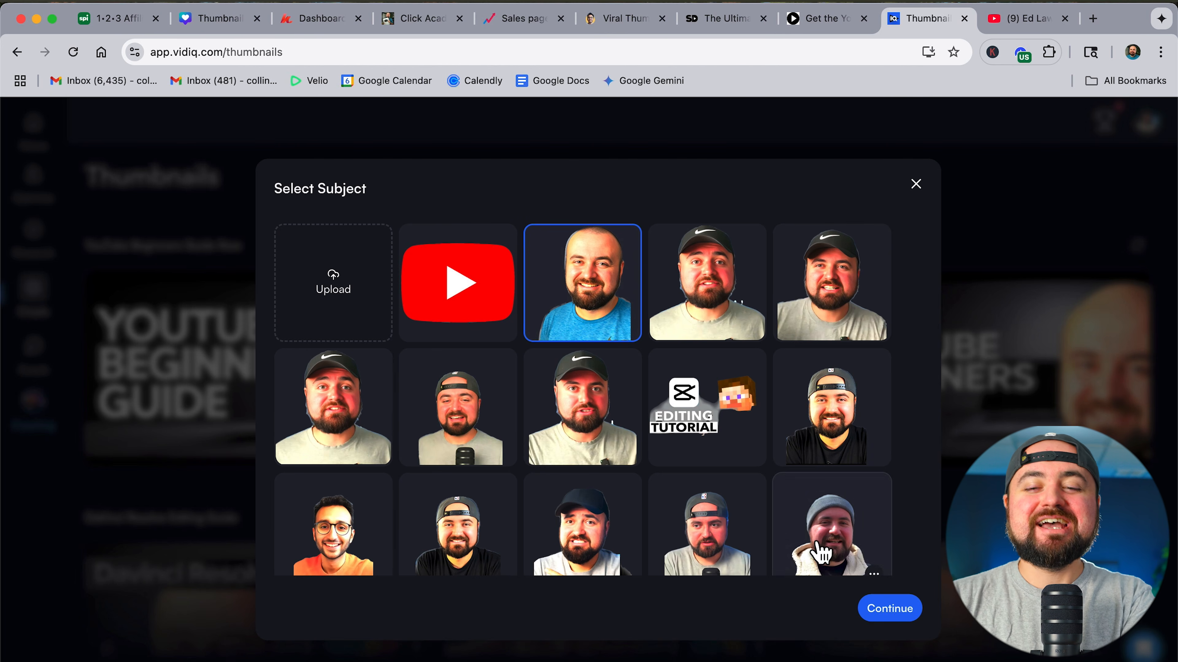
click(888, 609)
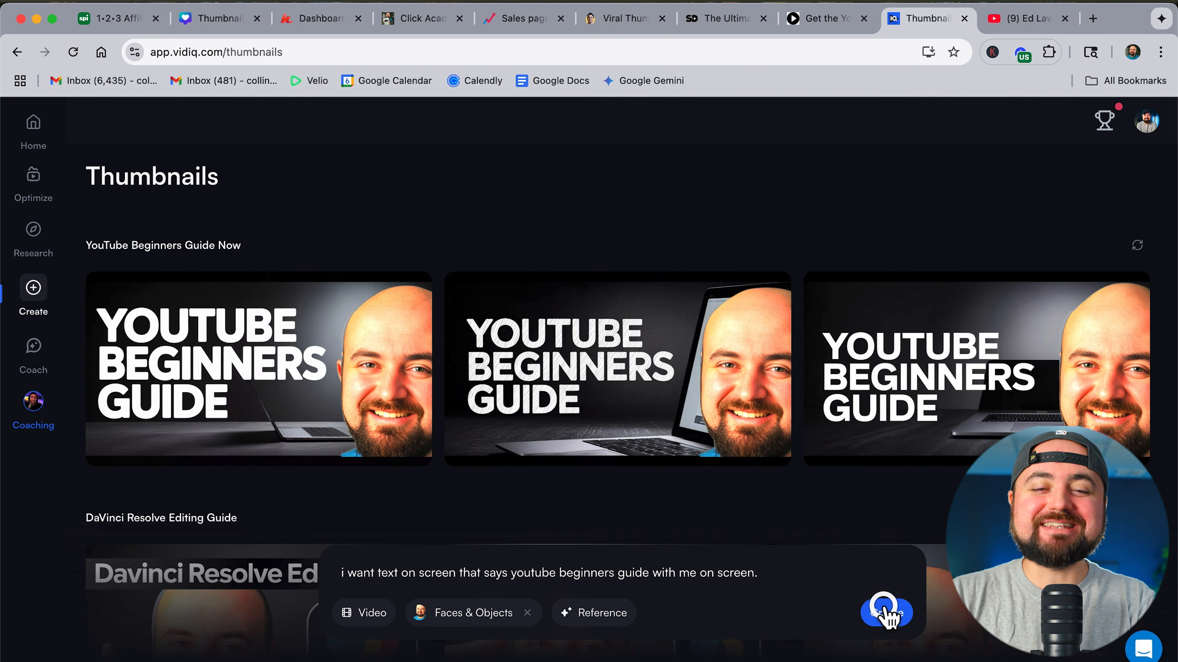
- Look through the reference thumbnail results and the YouTube channel's latest videos for a different reference
click(601, 613)
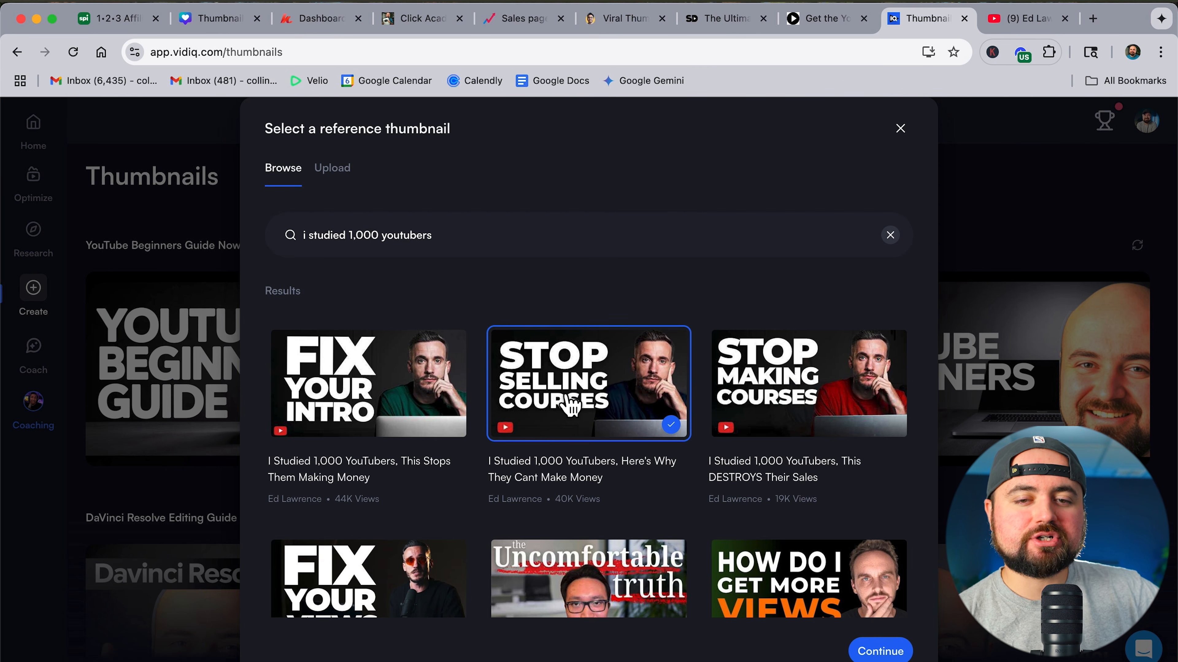
scroll(564, 394, down, 3)
scroll(564, 394, up, 3)
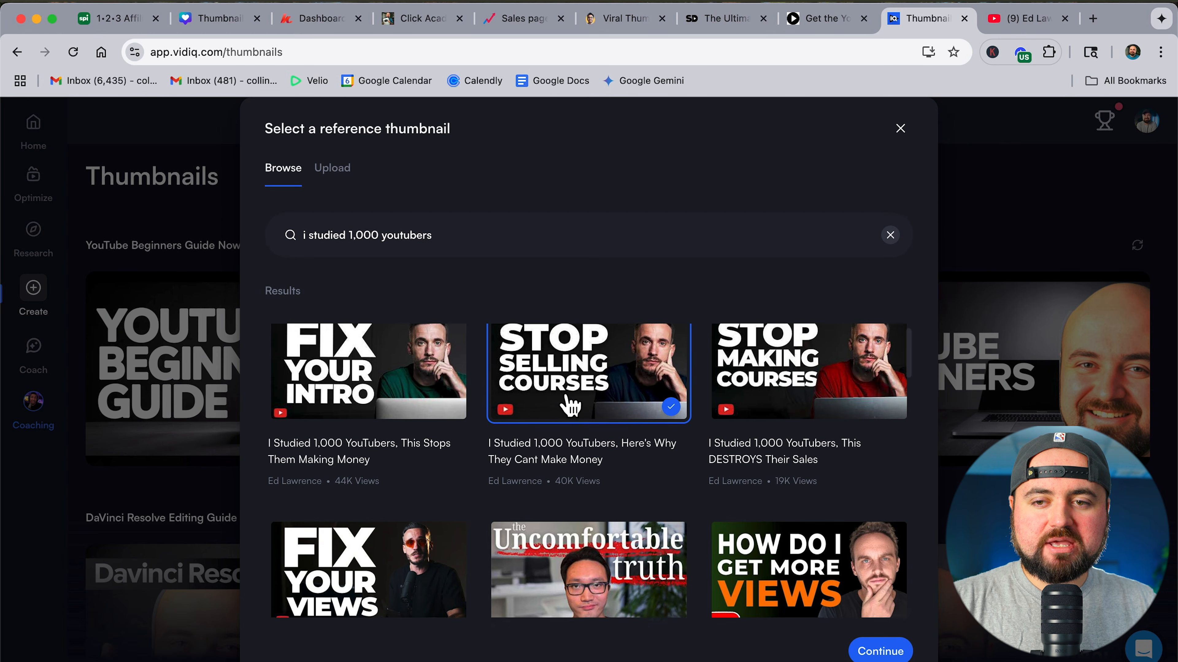
scroll(565, 395, down, 3)
scroll(566, 402, down, 10)
scroll(565, 402, up, 15)
click(1026, 18)
scroll(726, 571, up, 10)
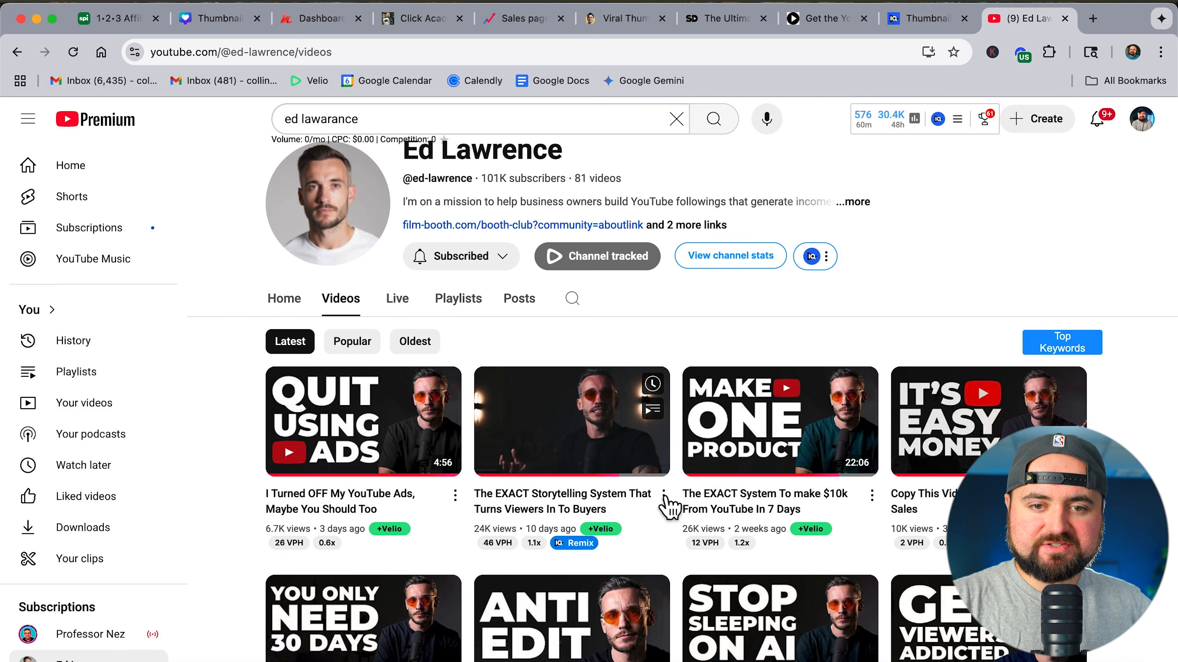
- In vidIQ, search references for "the exact storytelling system", use the "YOU NEED 3 STORIES" thumbnail, and generate the thumbnails
click(932, 19)
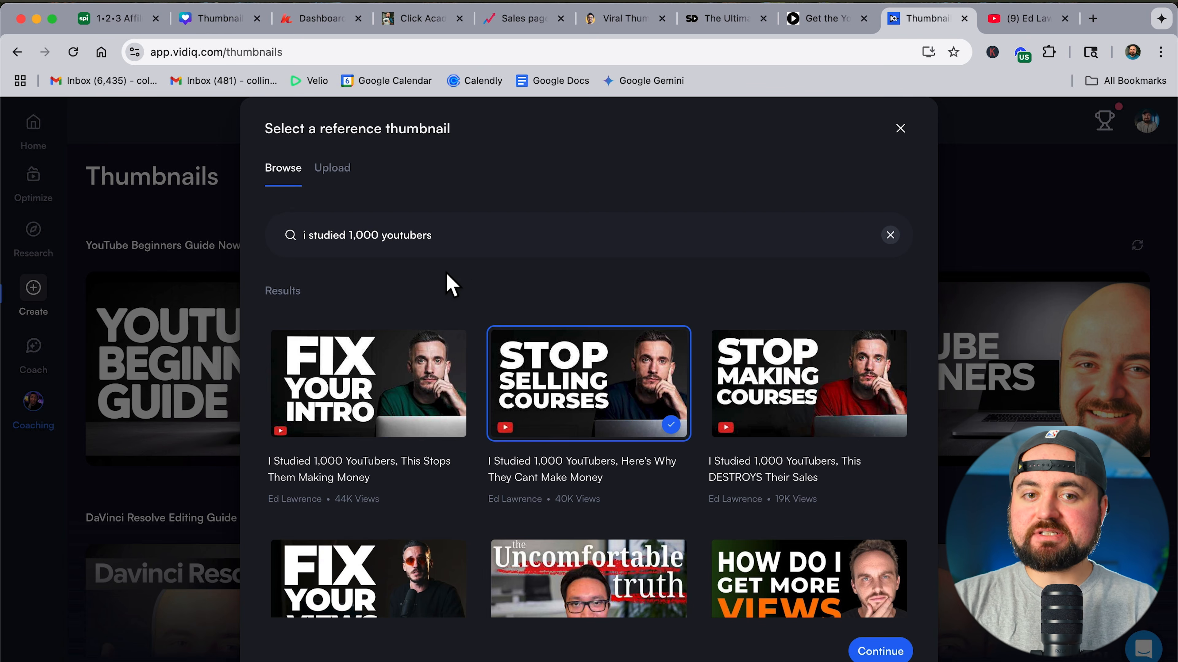
drag(409, 238, 269, 240)
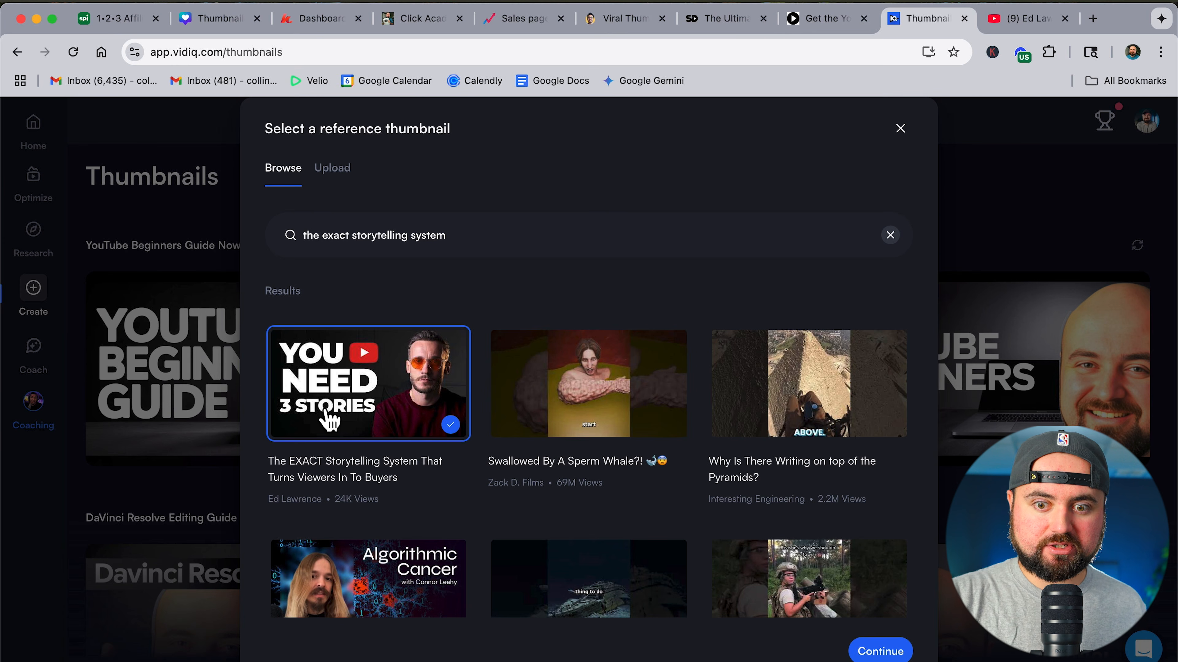
click(885, 651)
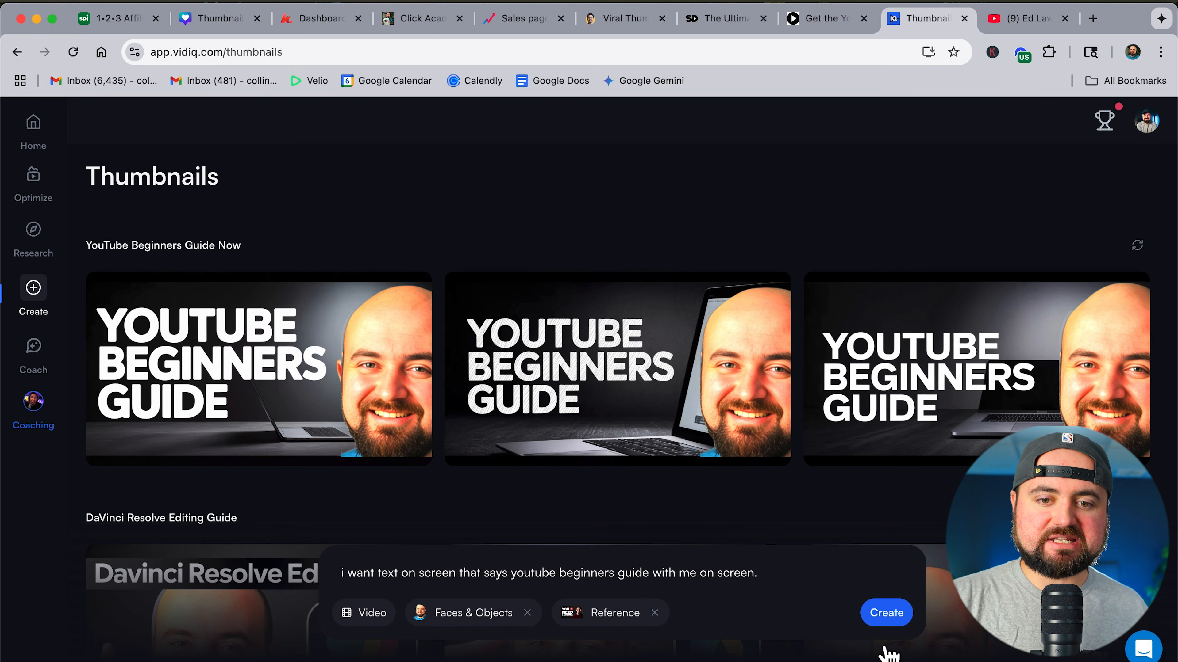
click(885, 615)
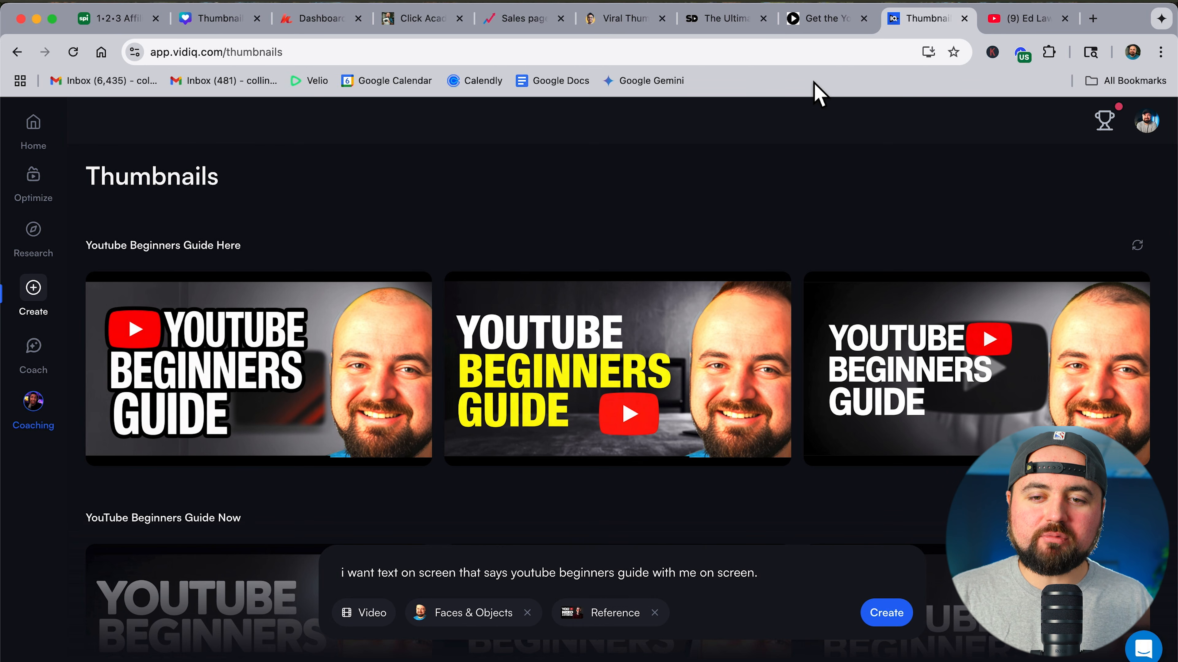
- Open the generated thumbnail with the yellow "BEGINNERS GUIDE" text and refine it with the instruction "remove hair from my head."
click(531, 436)
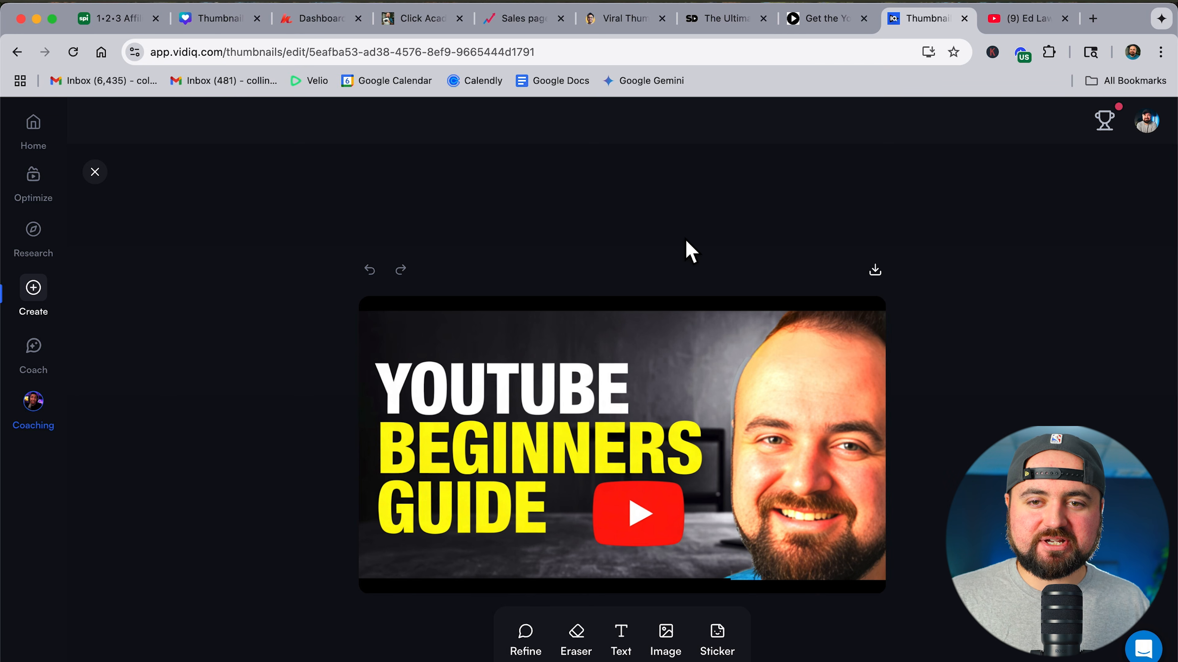
click(517, 639)
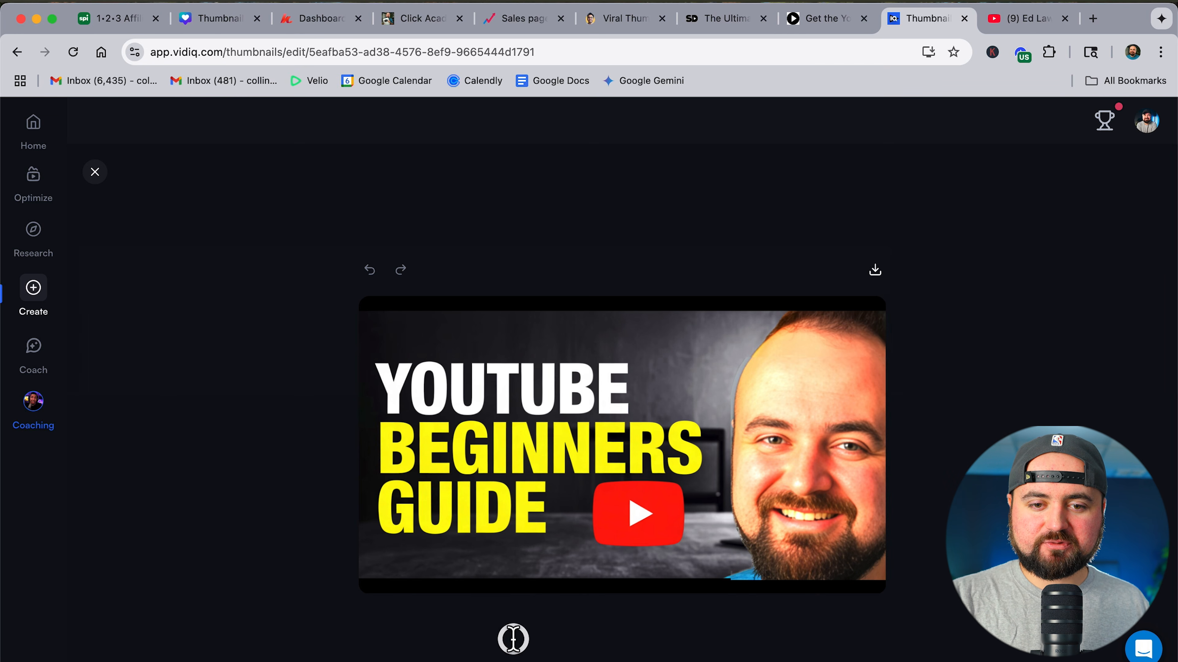
text(remove )
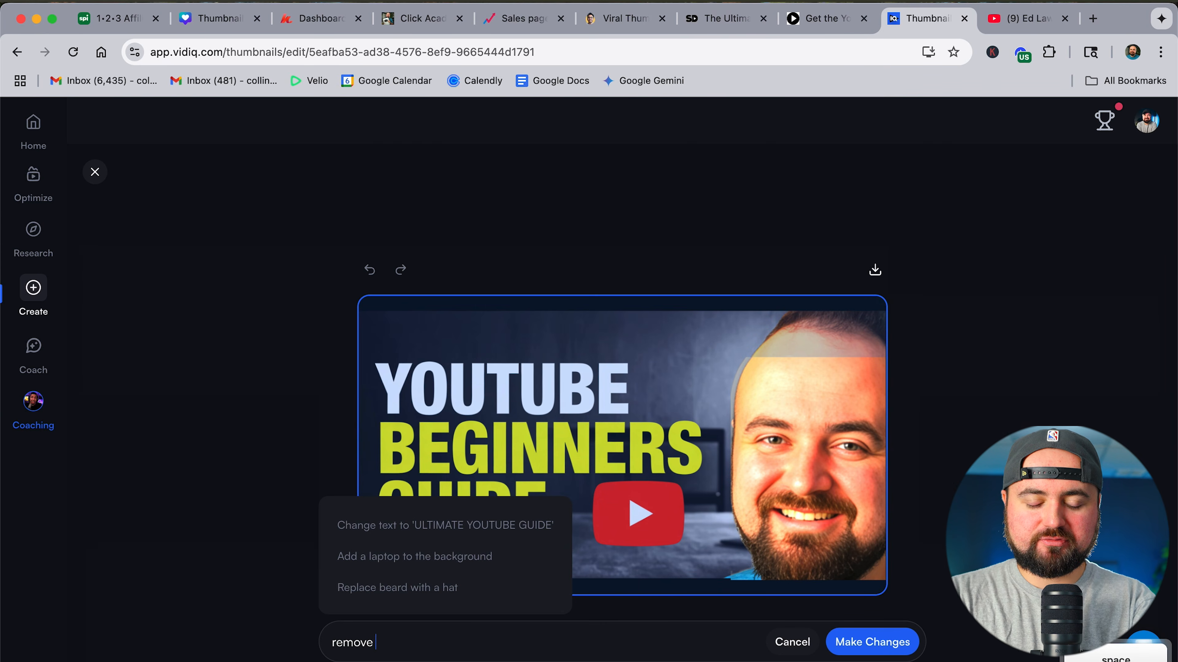
text(hair from my head.)
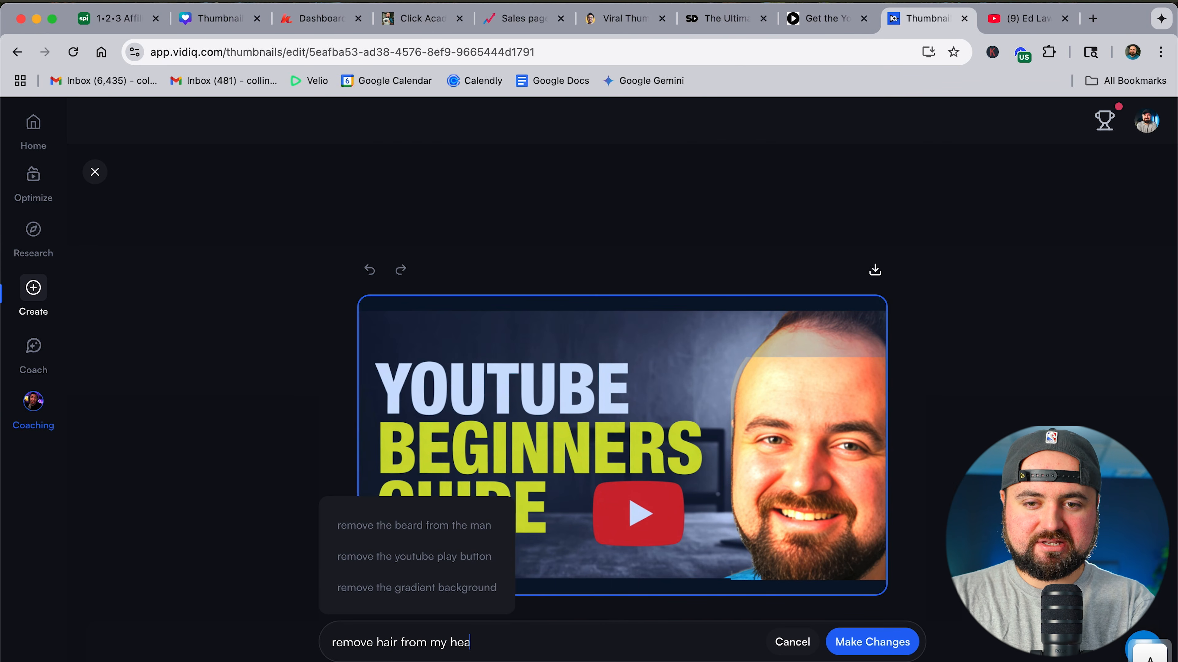
click(896, 641)
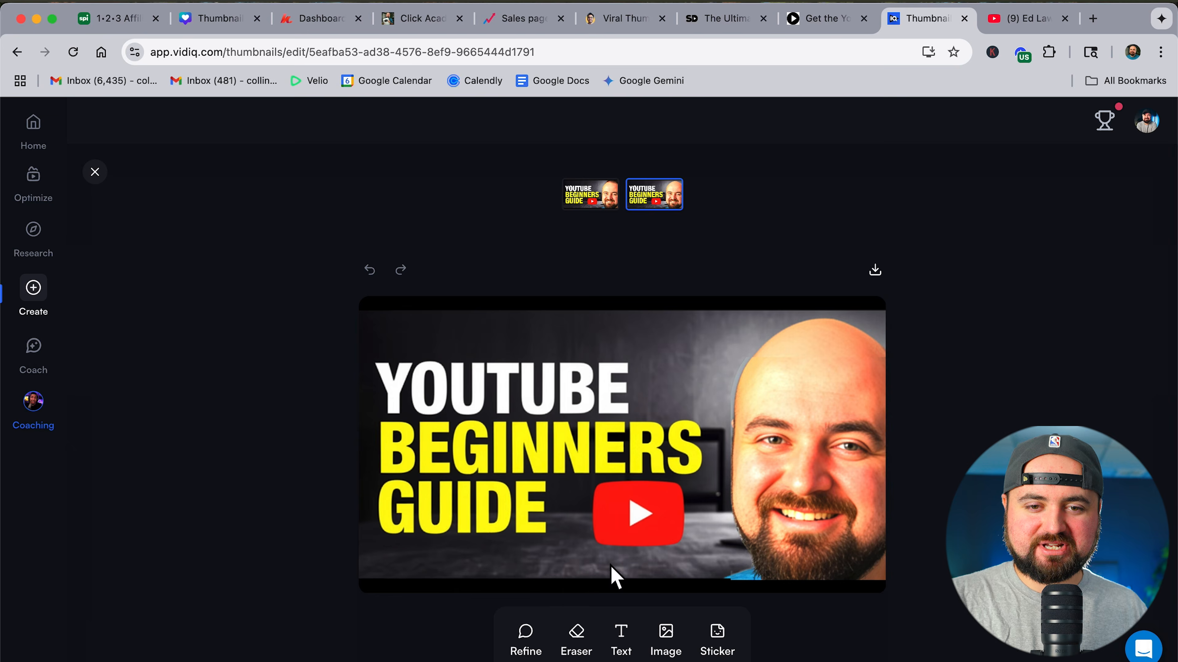
- Refine the bald-head version of the thumbnail with the instruction "give me a baseball hat."
click(545, 638)
text(give me a)
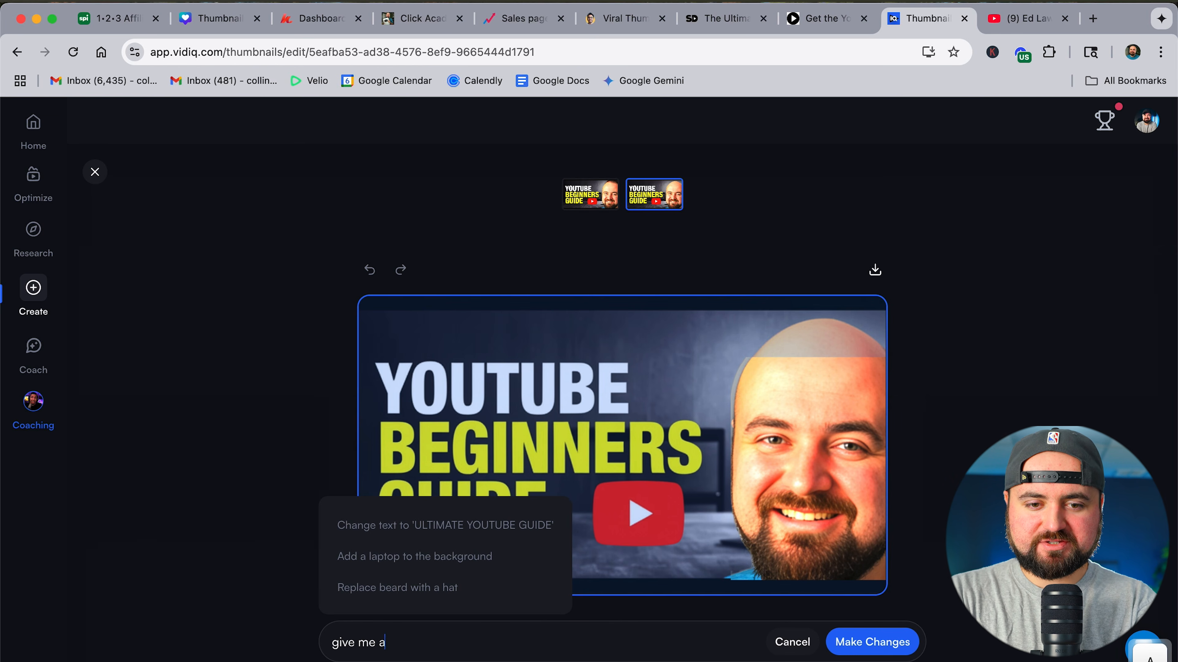
text( baseball hat)
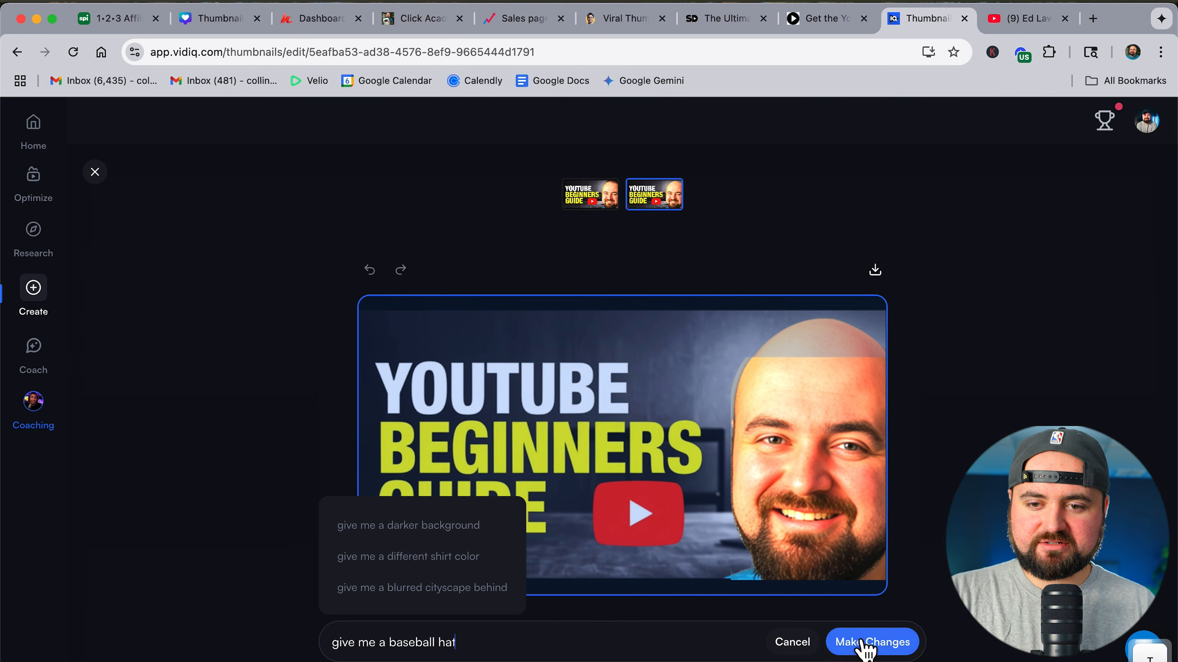
click(897, 647)
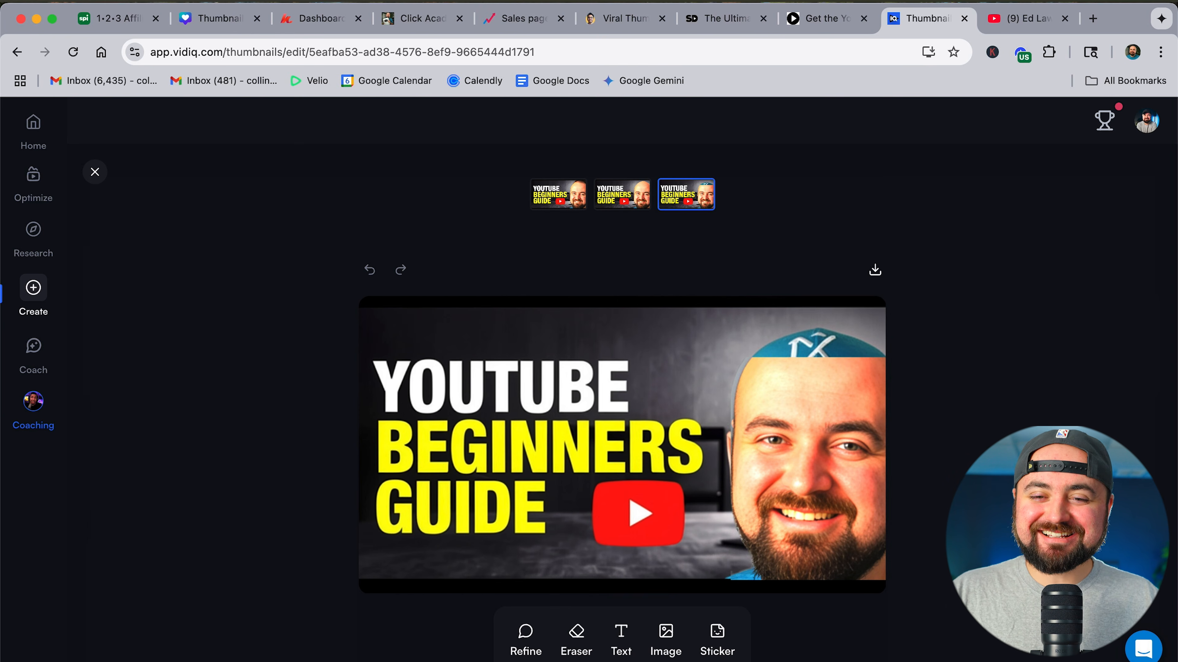
- Refine the thumbnail with "zoom me out and show my shirt", go back to the original version and close the editor
text(m me)
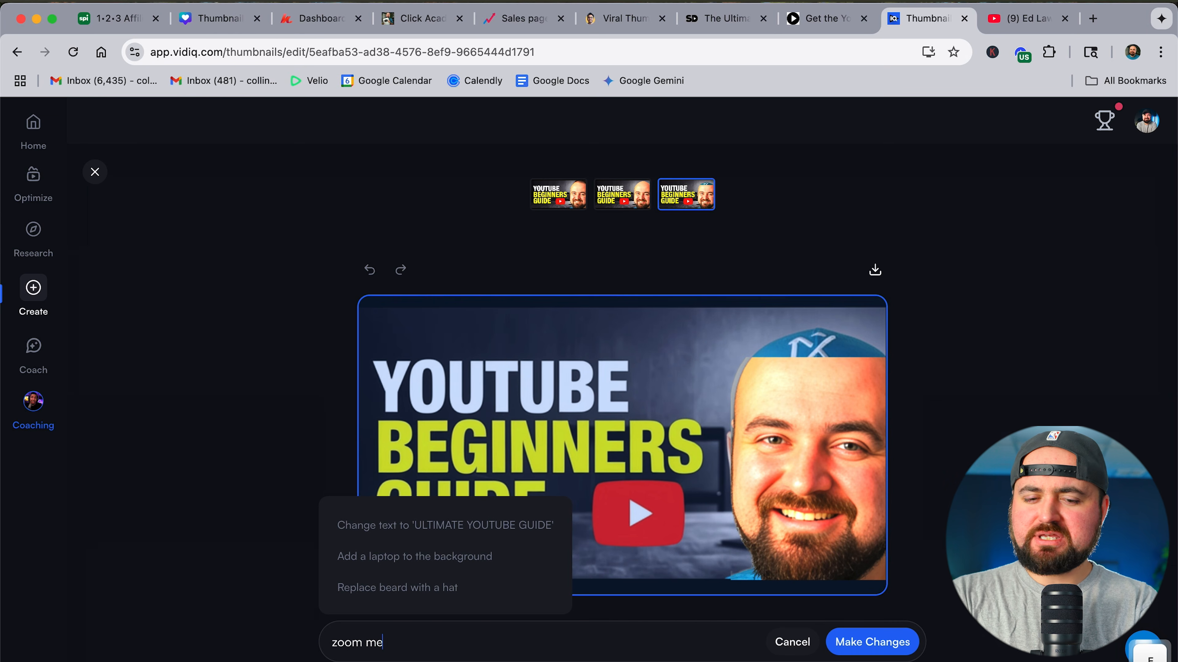
text( out and show my shirt)
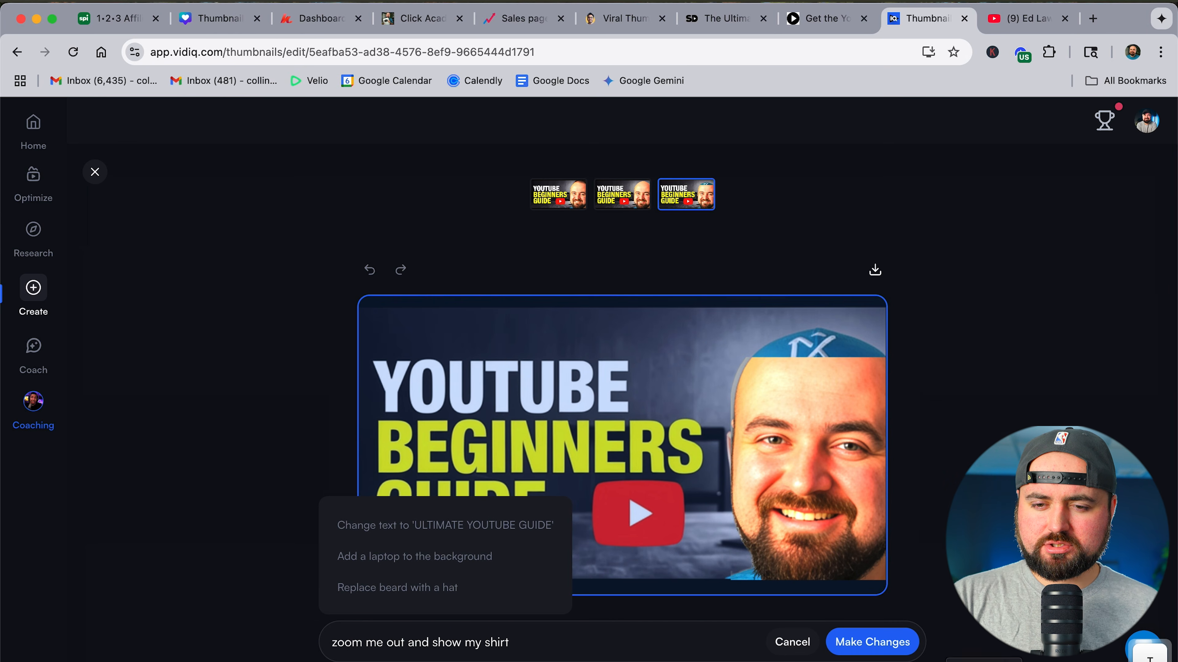
click(872, 647)
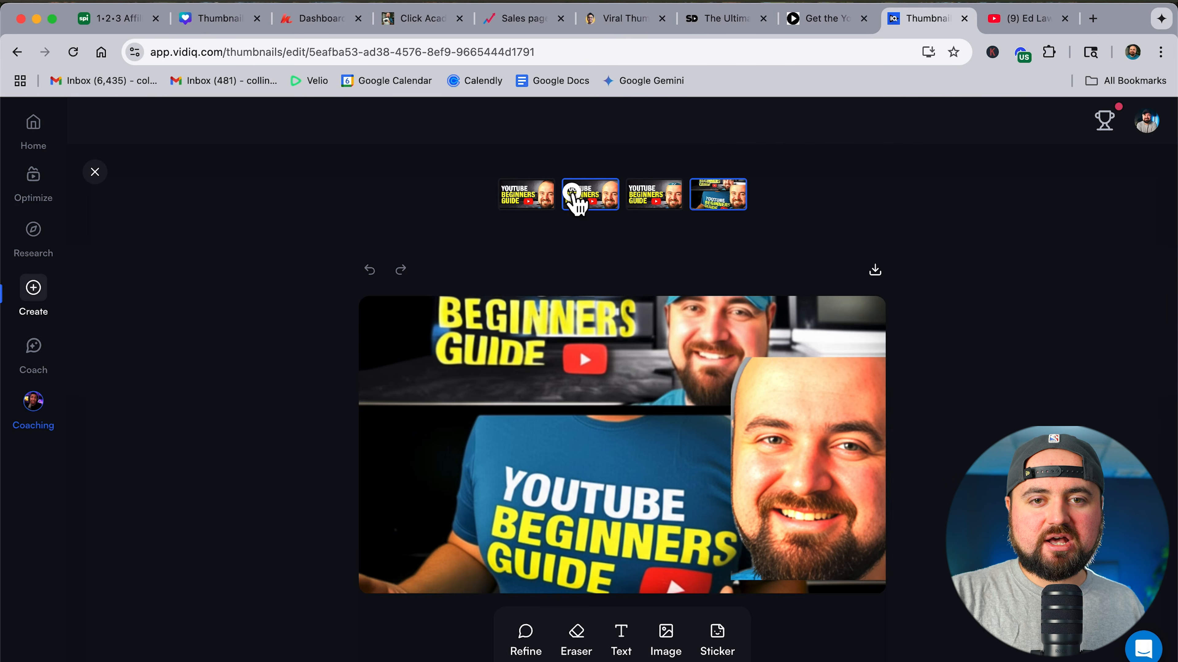
click(530, 200)
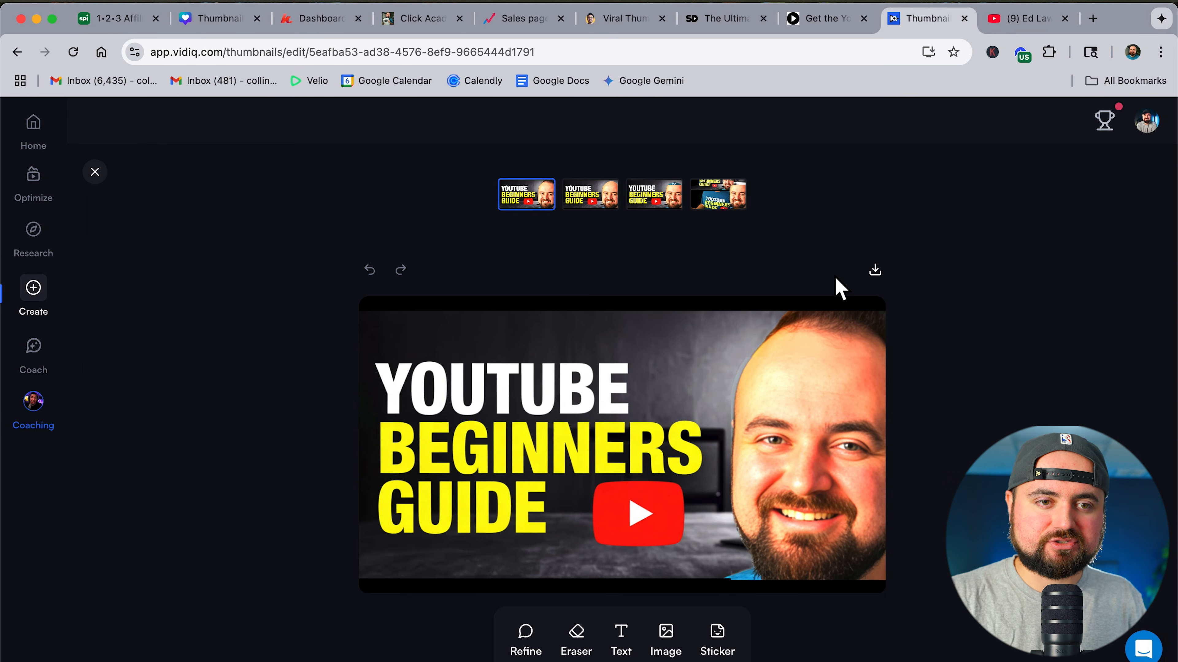
click(95, 172)
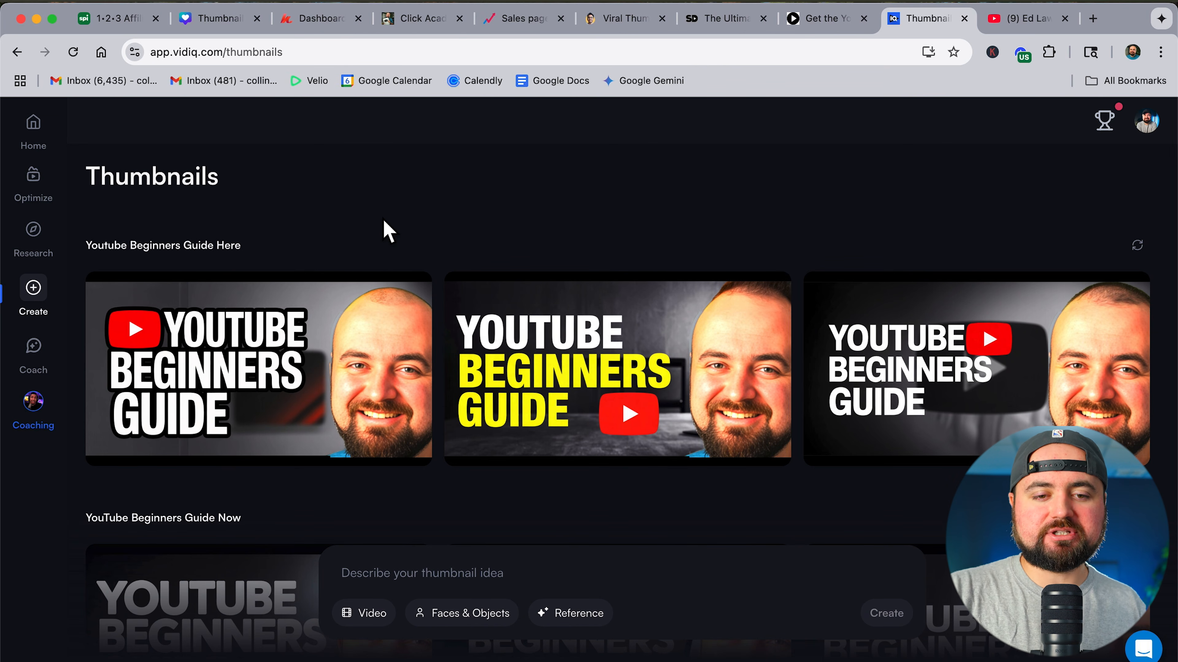
- Choose the YouTube play logo as the subject for a new thumbnail
click(459, 618)
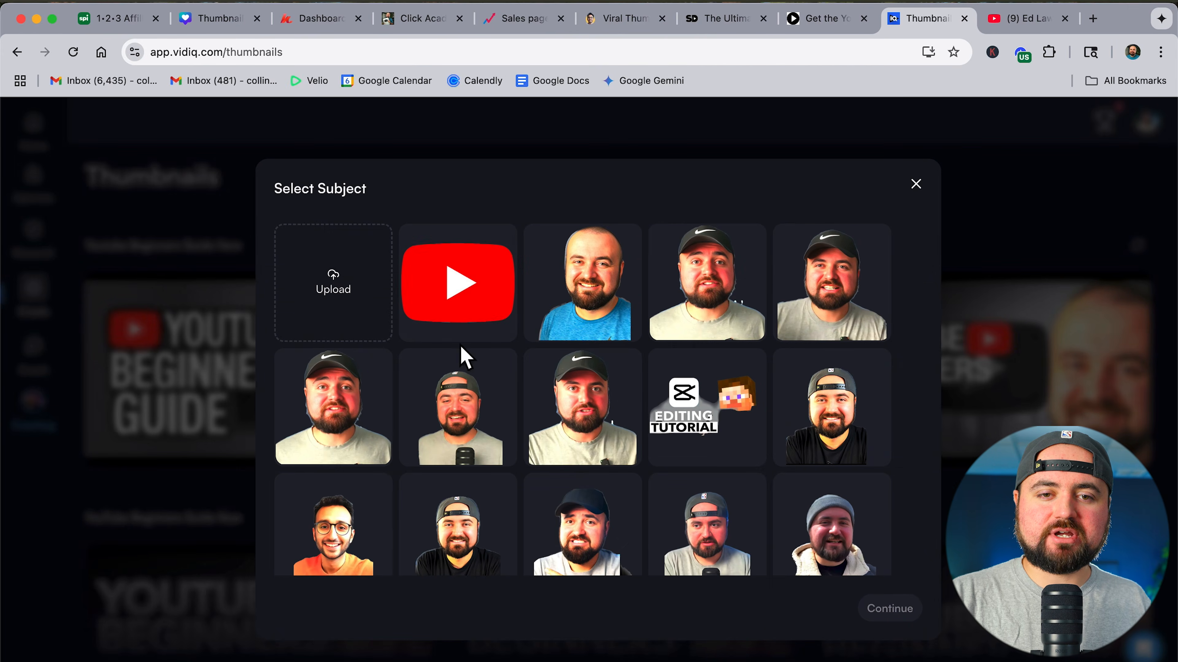
click(459, 273)
click(889, 609)
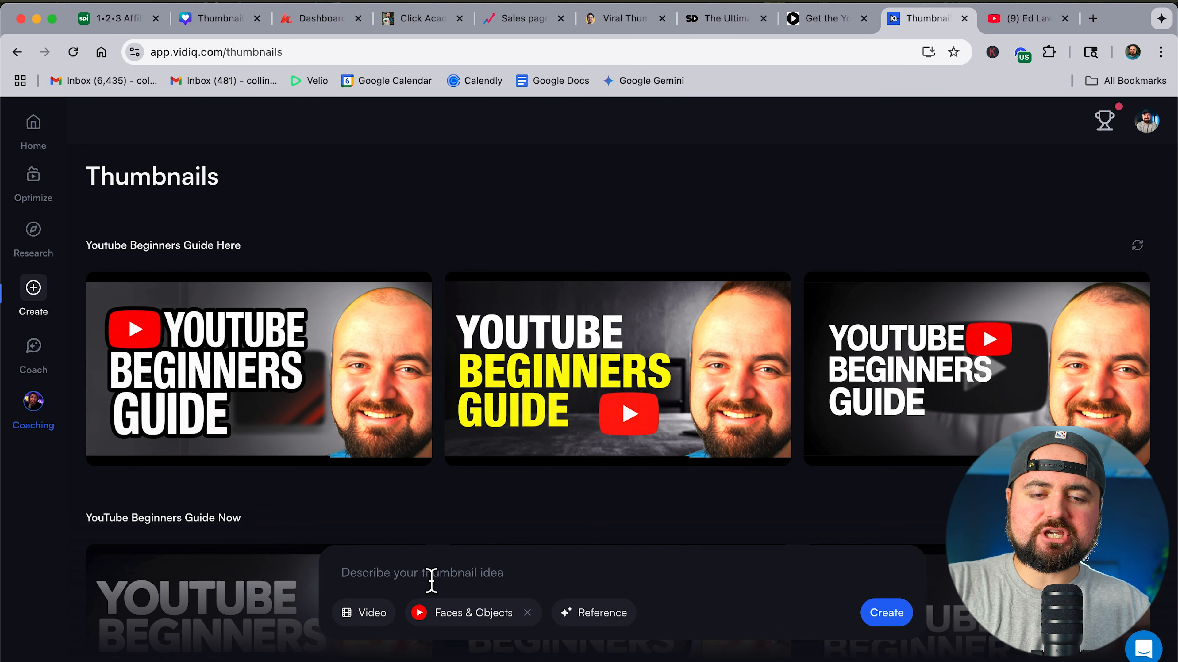
- Replace the thumbnail's subject with the DaVinci Resolve logo
click(519, 613)
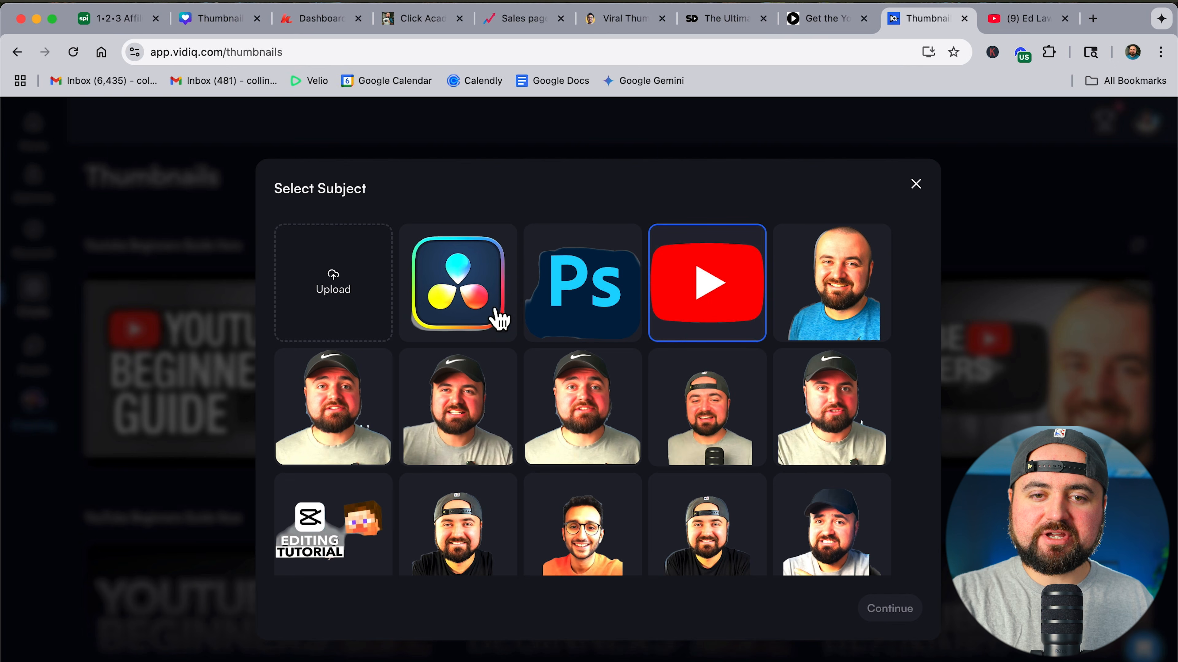
click(450, 310)
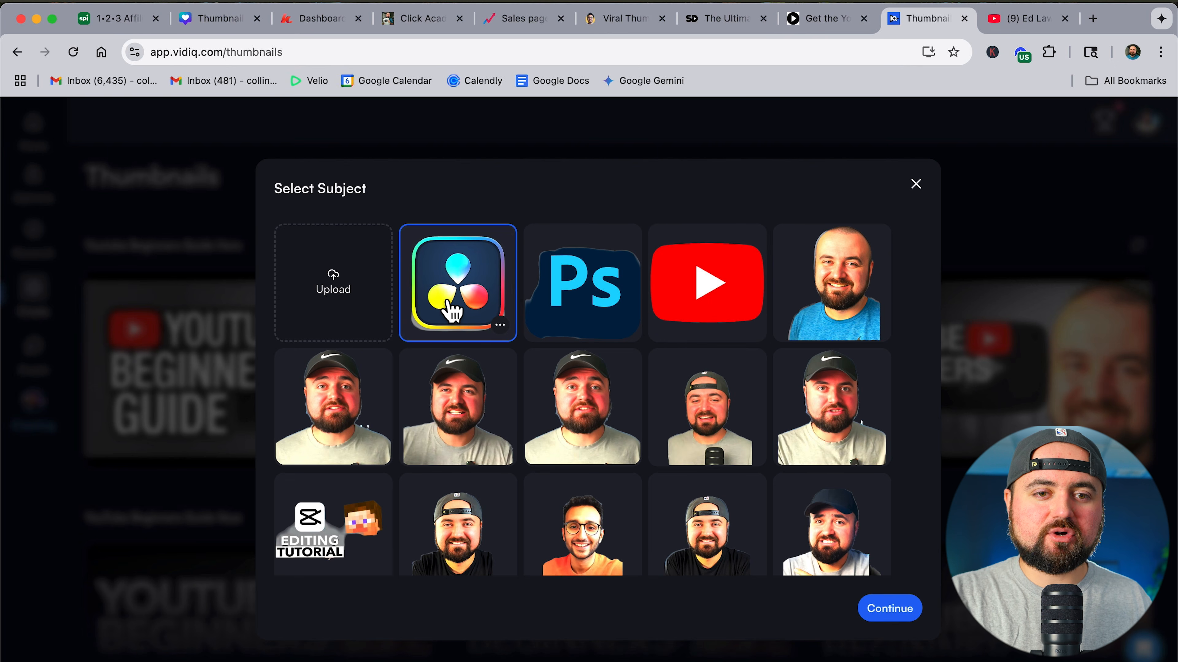
click(892, 608)
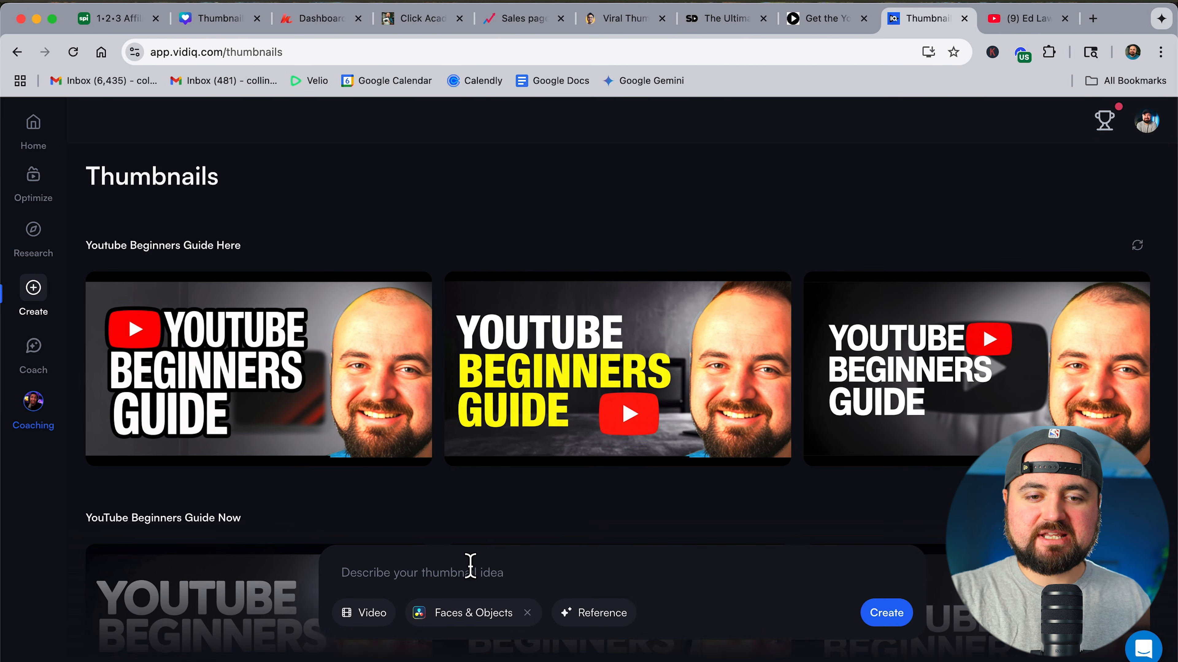
- Generate thumbnails from the prompt "text on screen how to edit for beginners. With a light blue gradient with vignette on the edges."
click(471, 568)
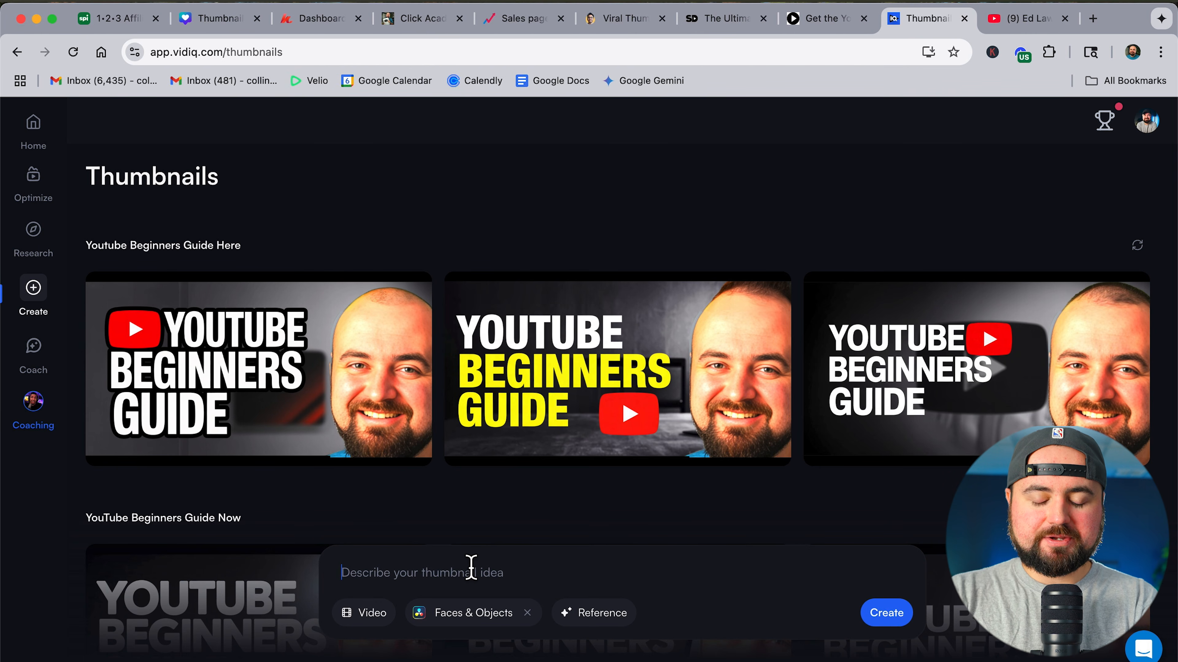
text(text on screen h)
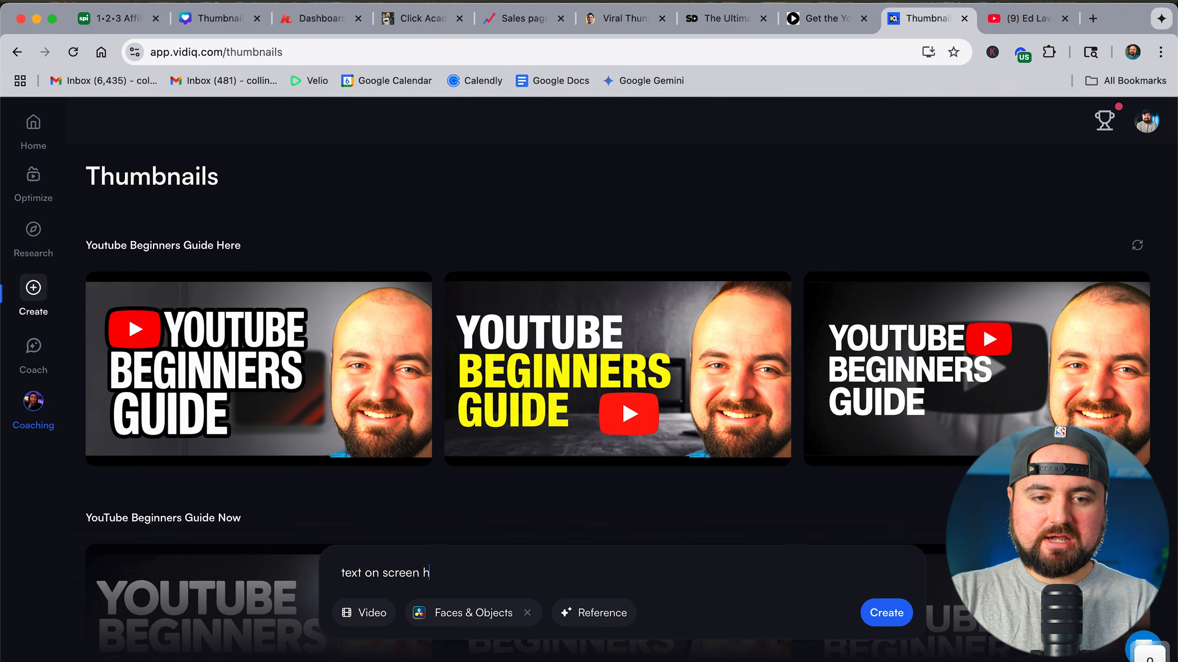
text(ow to edit for beginners)
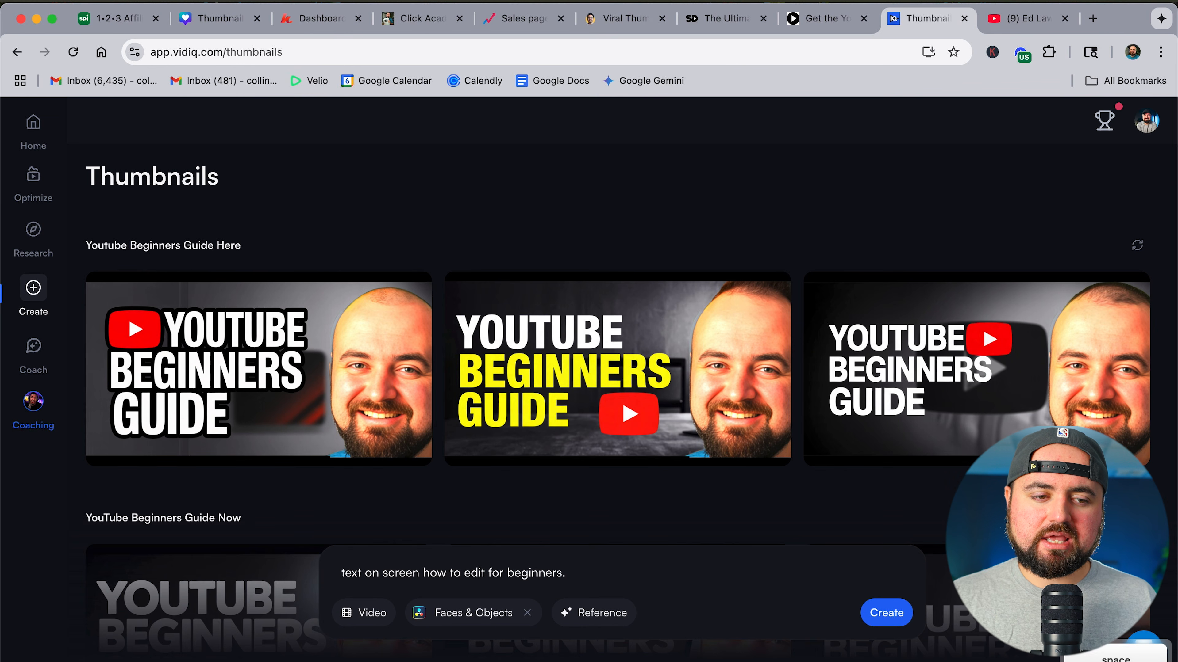
text(. With a light b)
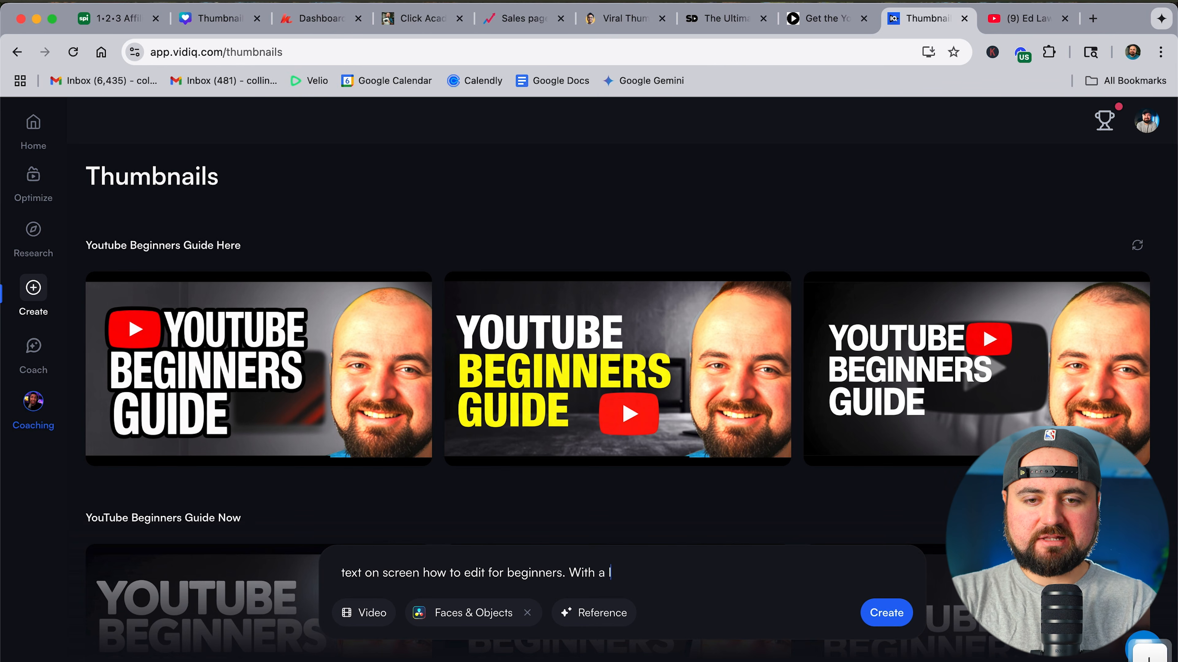
text(lue gradient with cin)
text(gette on the edges.)
click(886, 613)
click(888, 612)
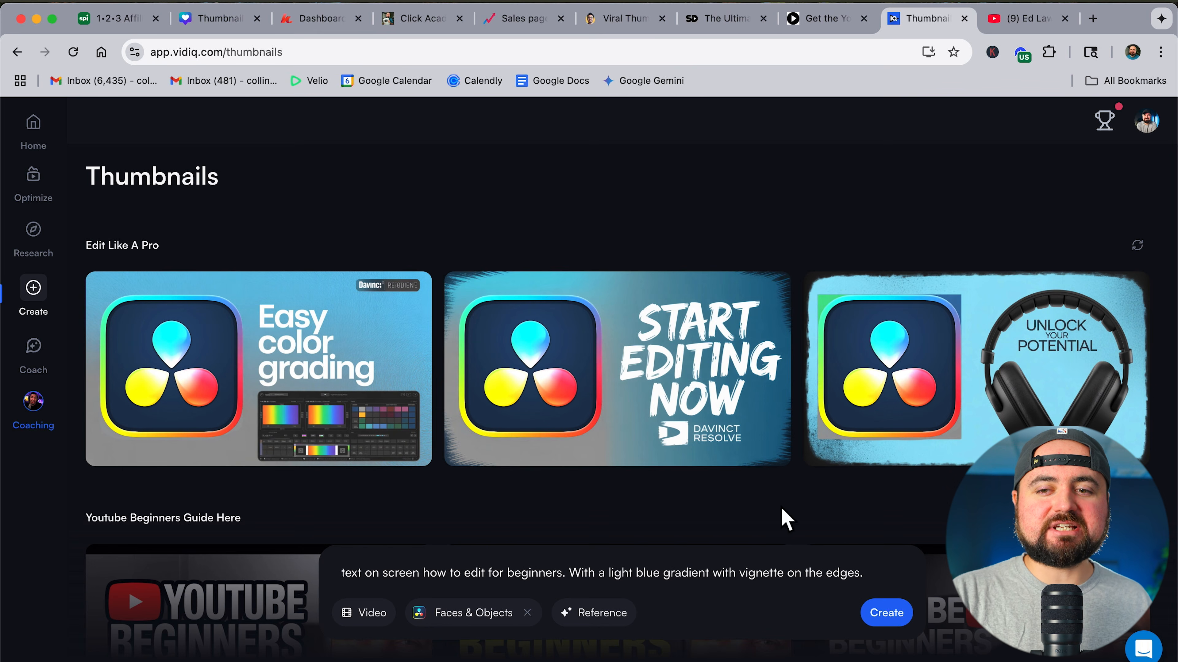
- Open the generated "START EDITING NOW" thumbnail for editing and refine it with the instruction "change text to how to edit for beginners"
mouse_move(1050, 420)
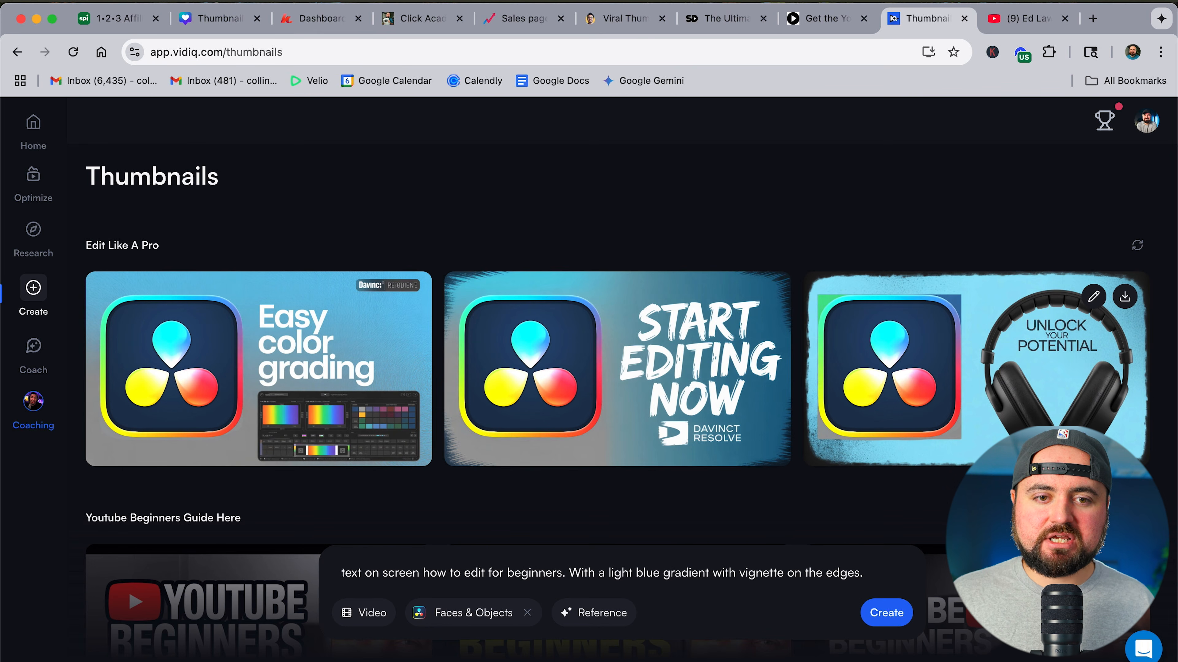
mouse_move(296, 452)
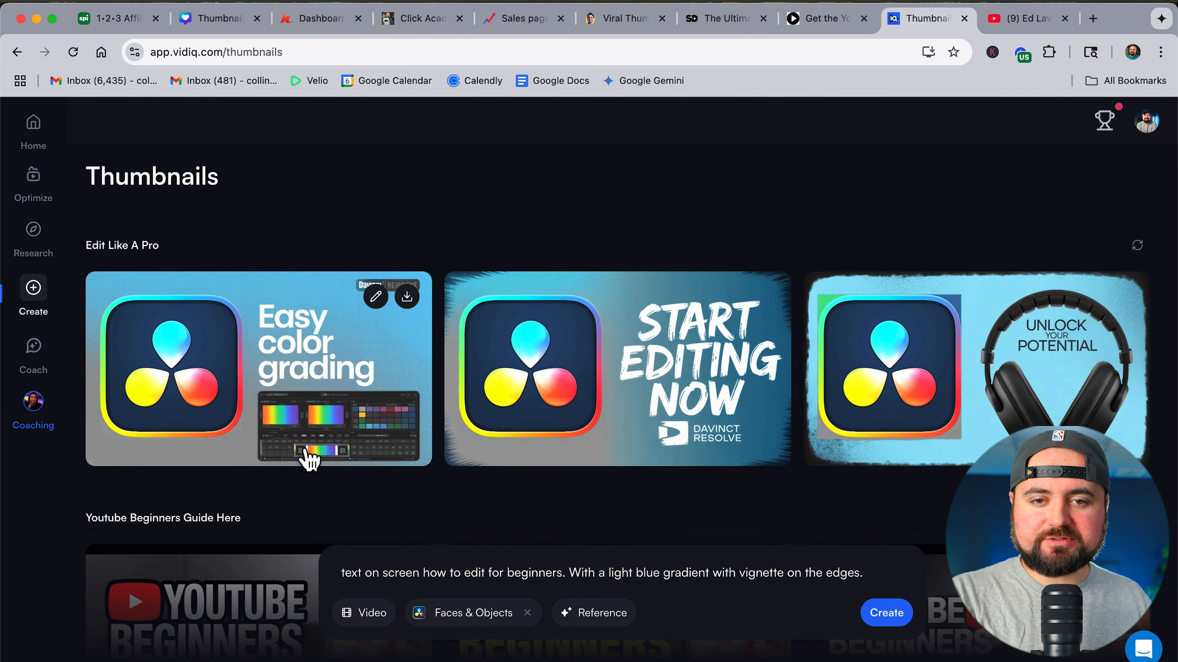
click(621, 337)
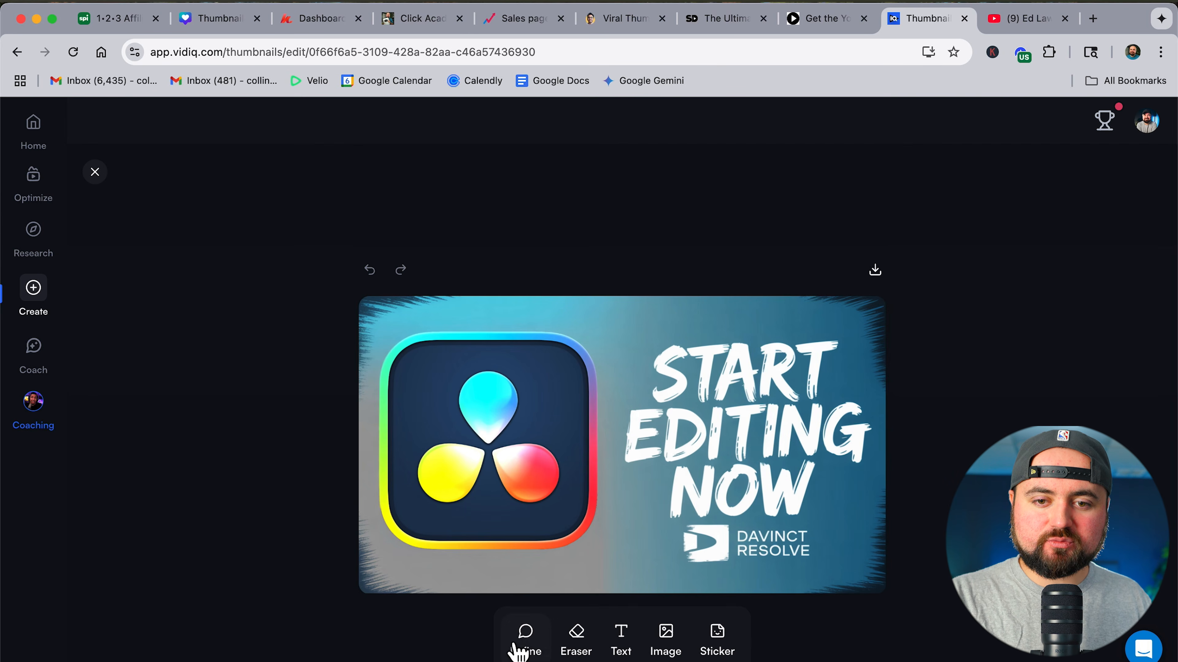
click(519, 643)
text(change text to)
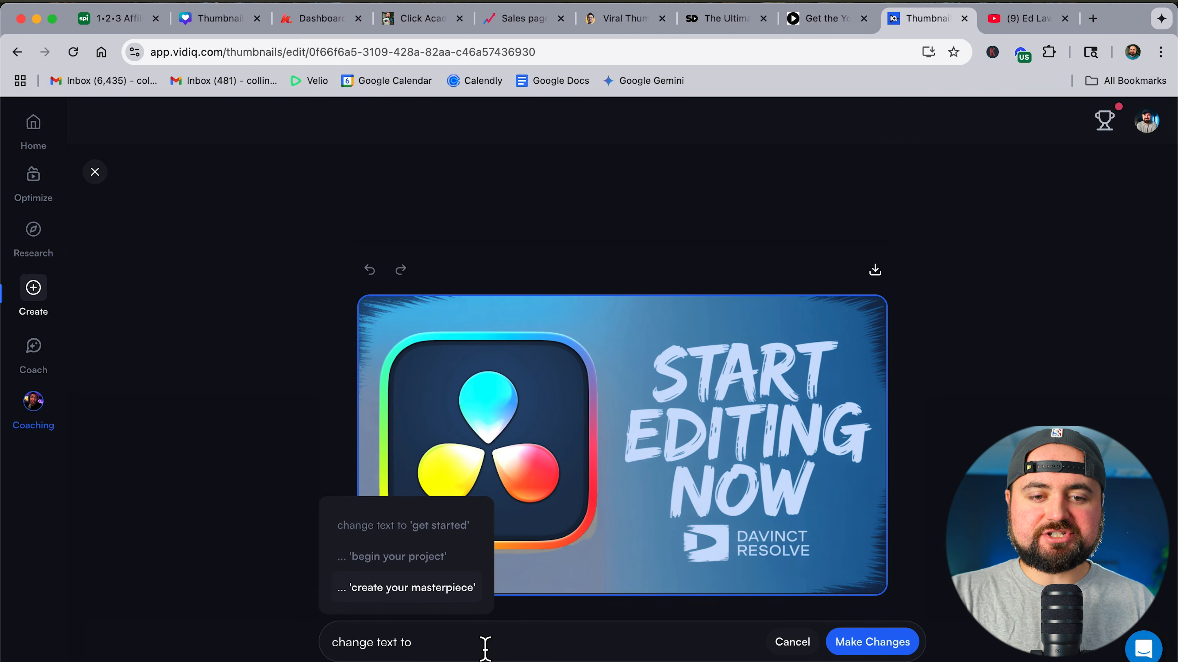
text( how to edi)
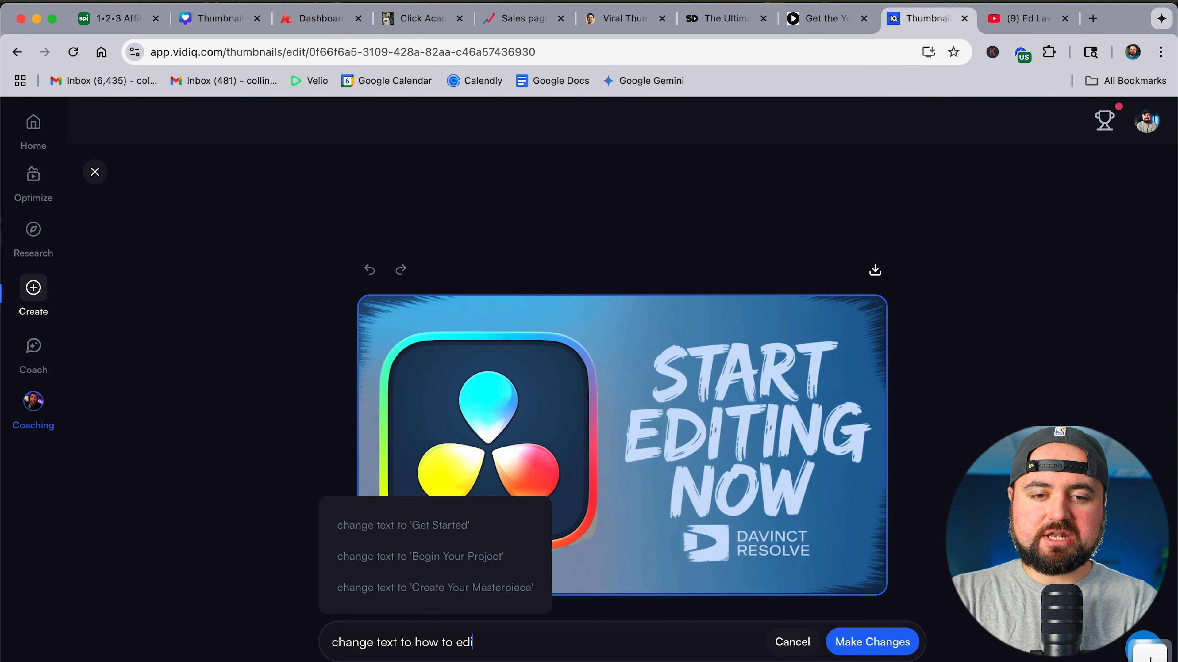
text(t for beginner)
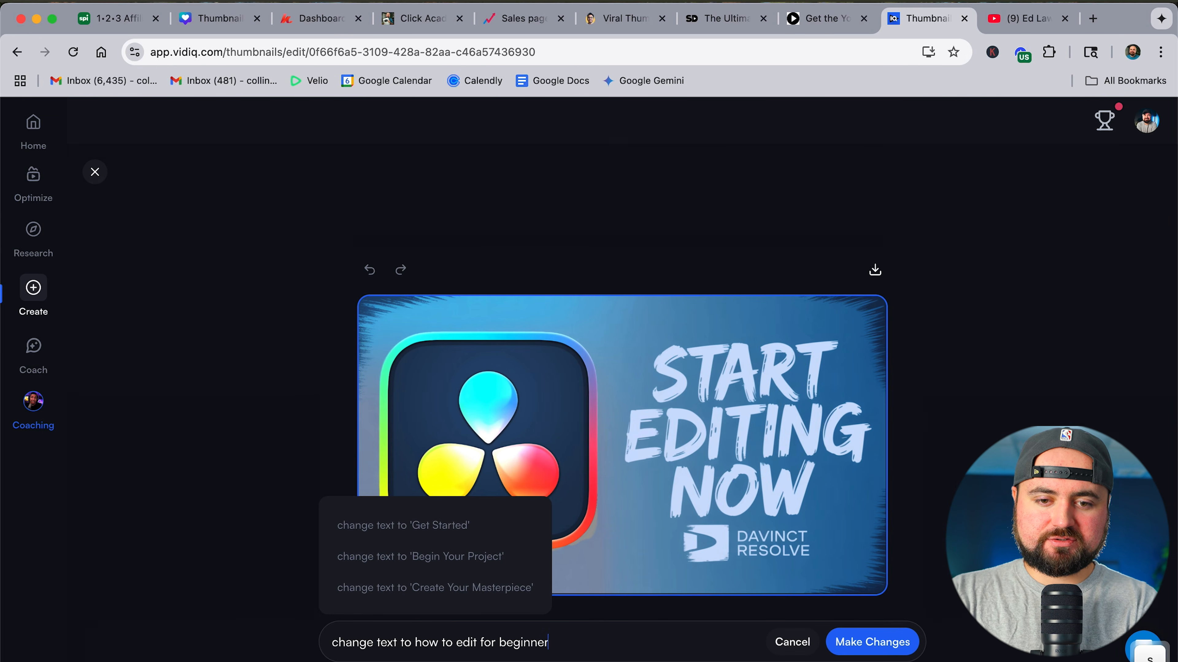
click(899, 649)
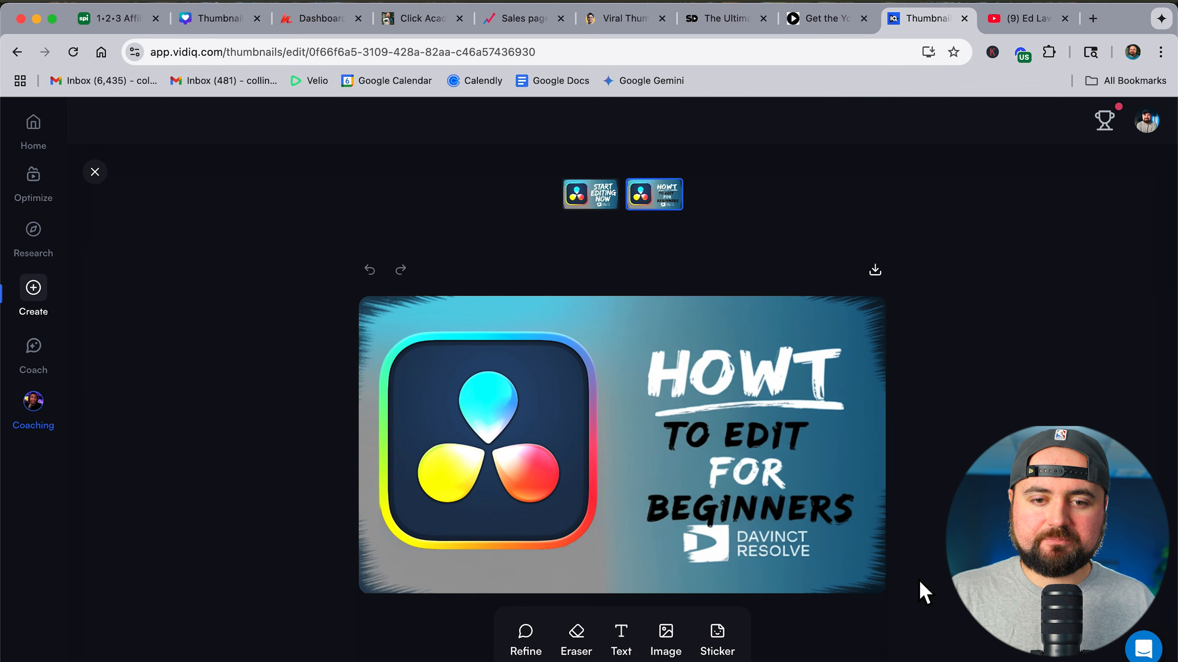
- Refine the thumbnail with an instruction to make the text white and bold with a shadow behind it
click(511, 639)
text(make te)
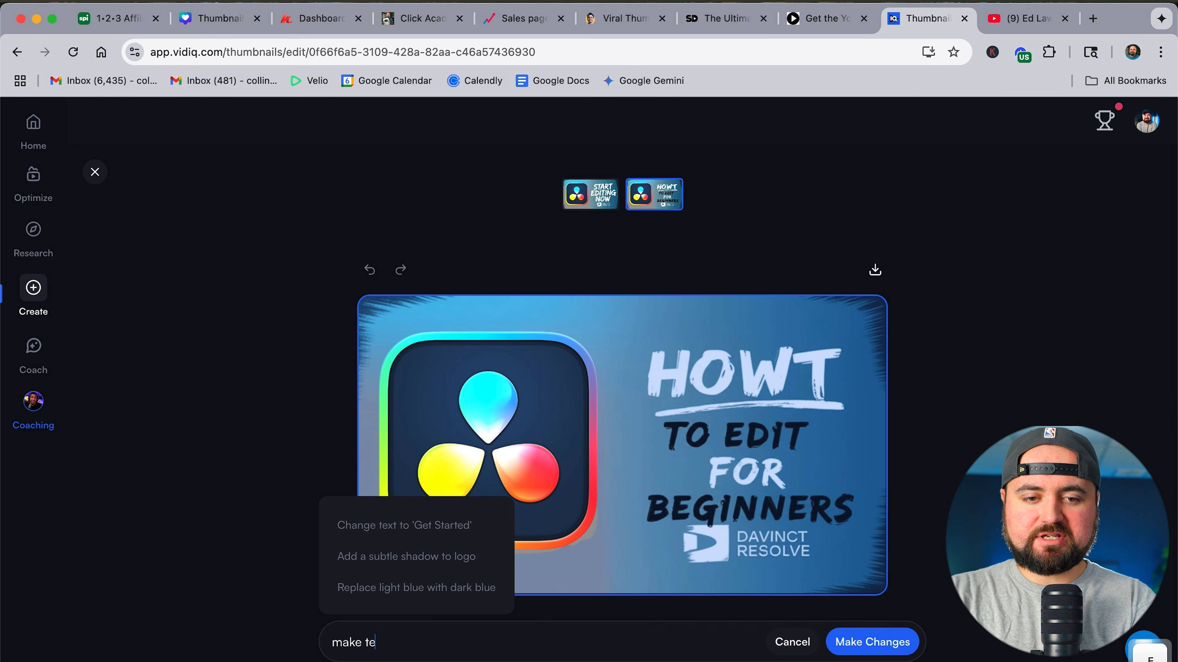
text(xt white and bold)
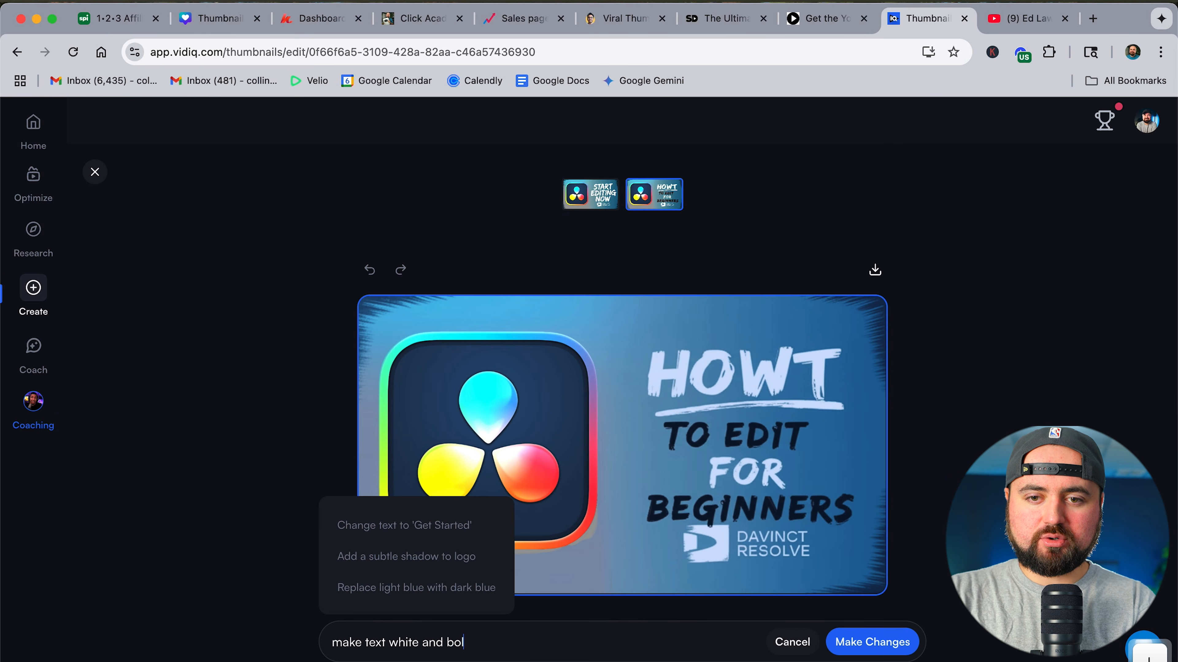
text( with shadow behi)
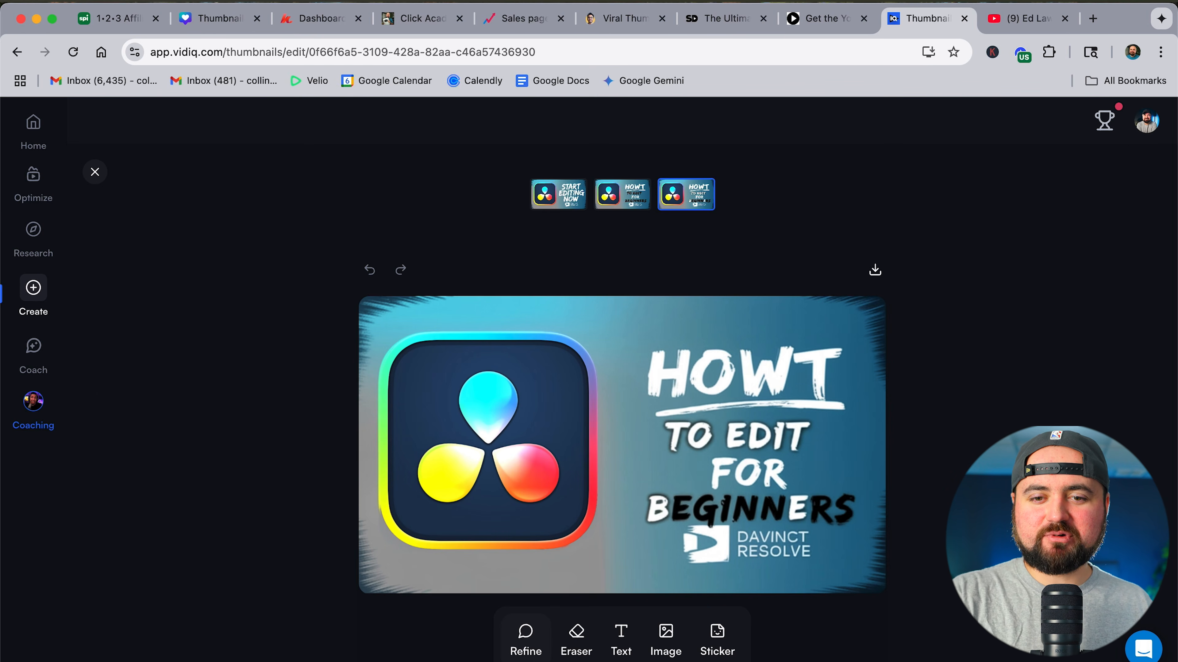
- Apply the suggested refinement "Add a subtle shadow to logo" to the thumbnail
click(514, 638)
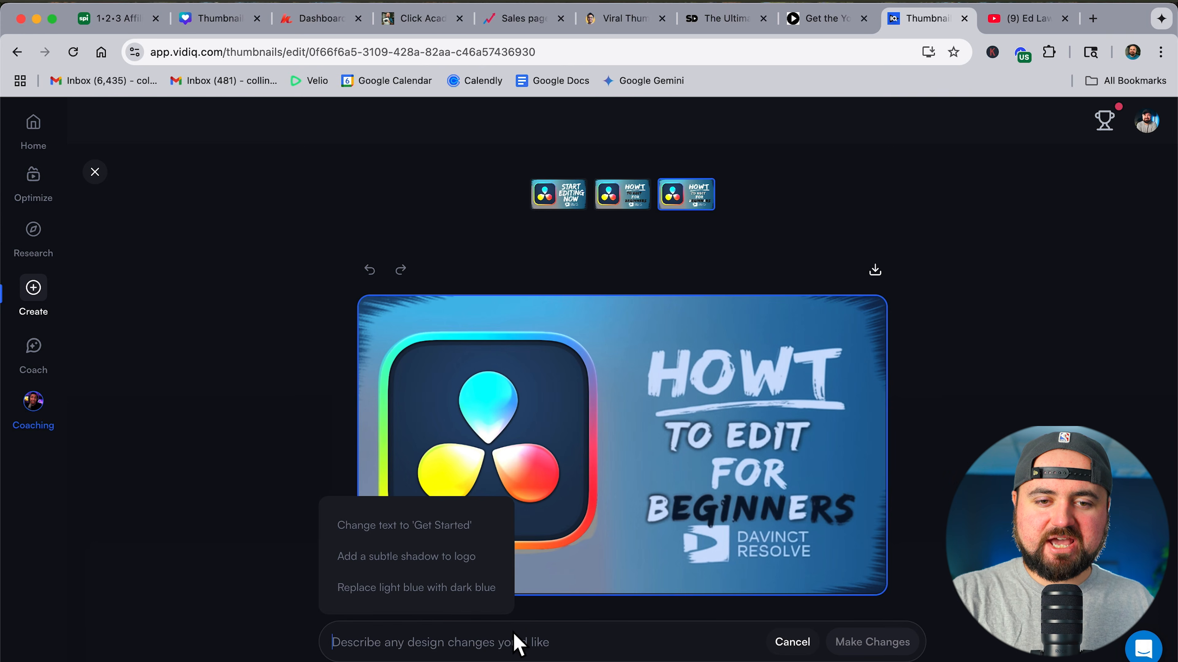
click(423, 561)
click(901, 641)
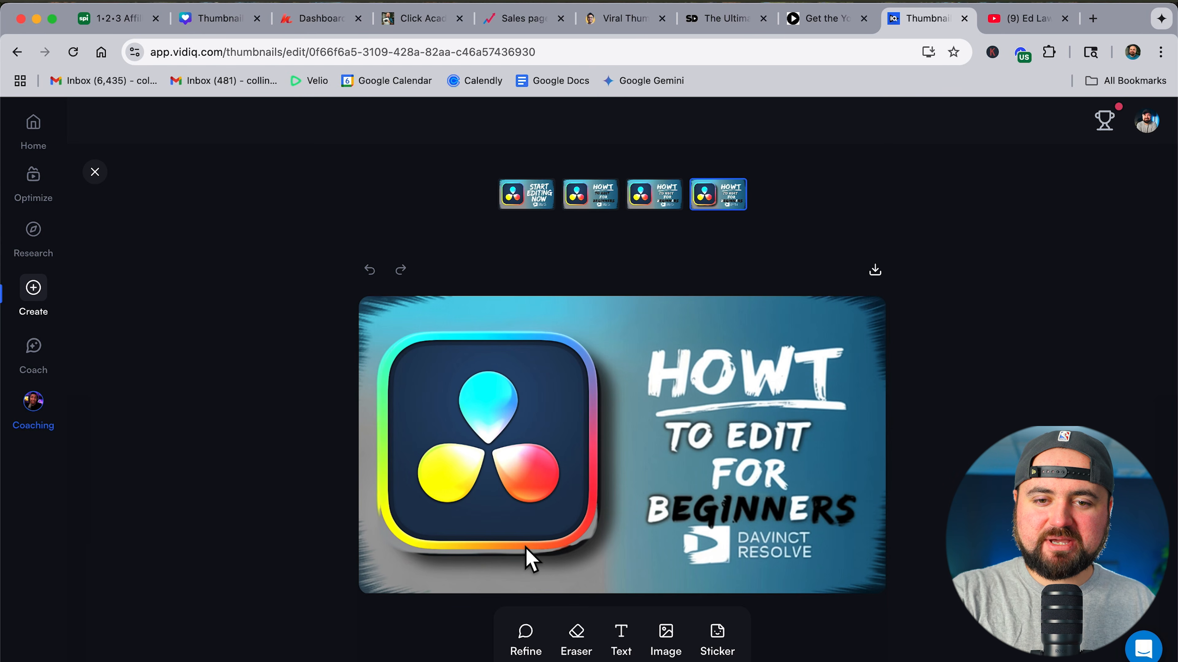
- Erase the small "DAVINCT RESOLVE" logo and lettering below the headline with the Eraser
click(577, 642)
mouse_move(749, 539)
mouse_down()
mouse_move(698, 543)
mouse_move(722, 542)
mouse_move(697, 556)
mouse_up()
click(642, 637)
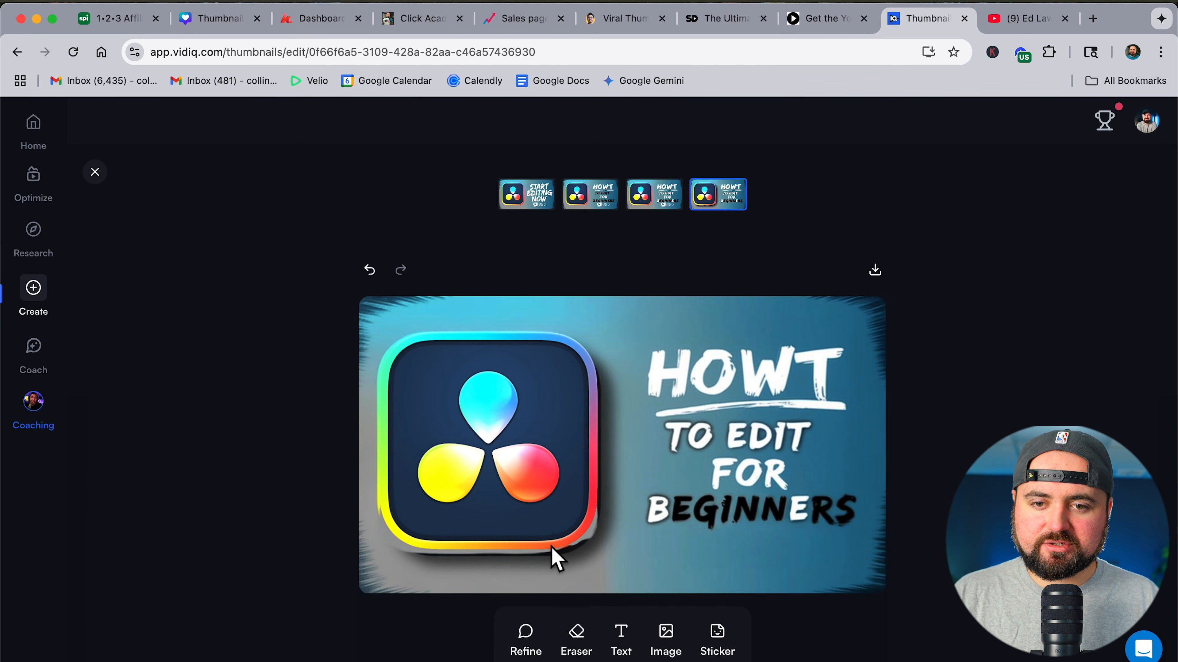
- Refine the thumbnail with the instruction "change text to bold letters. make it say beginner editing tutorial."
click(526, 634)
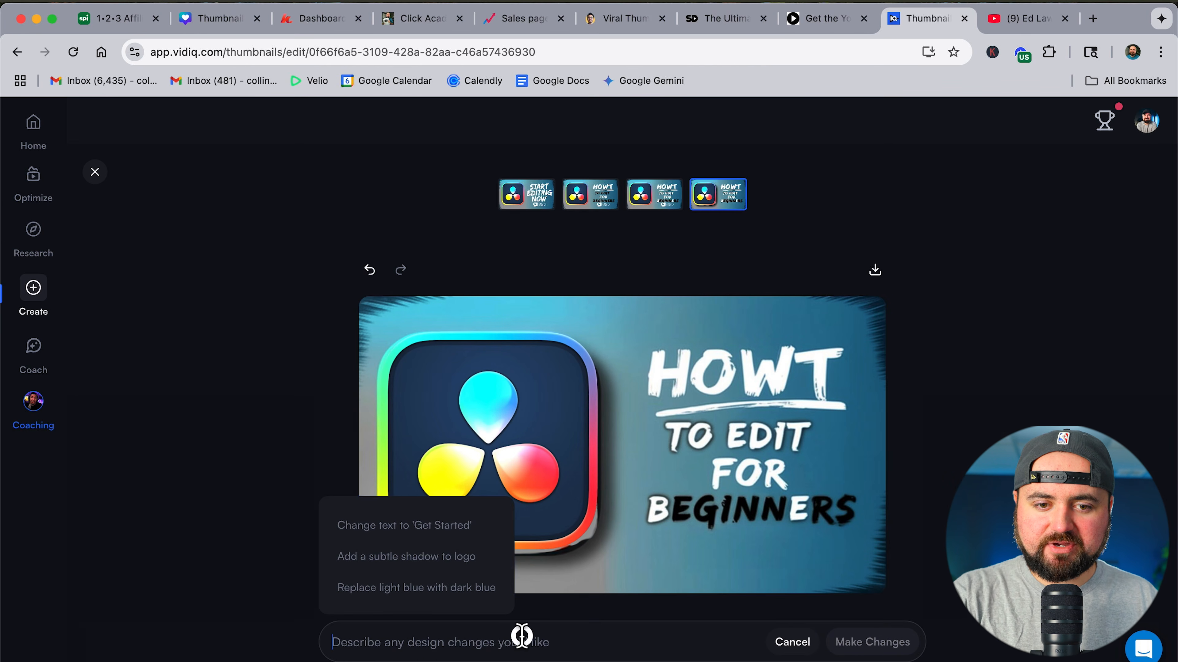
text(change tex)
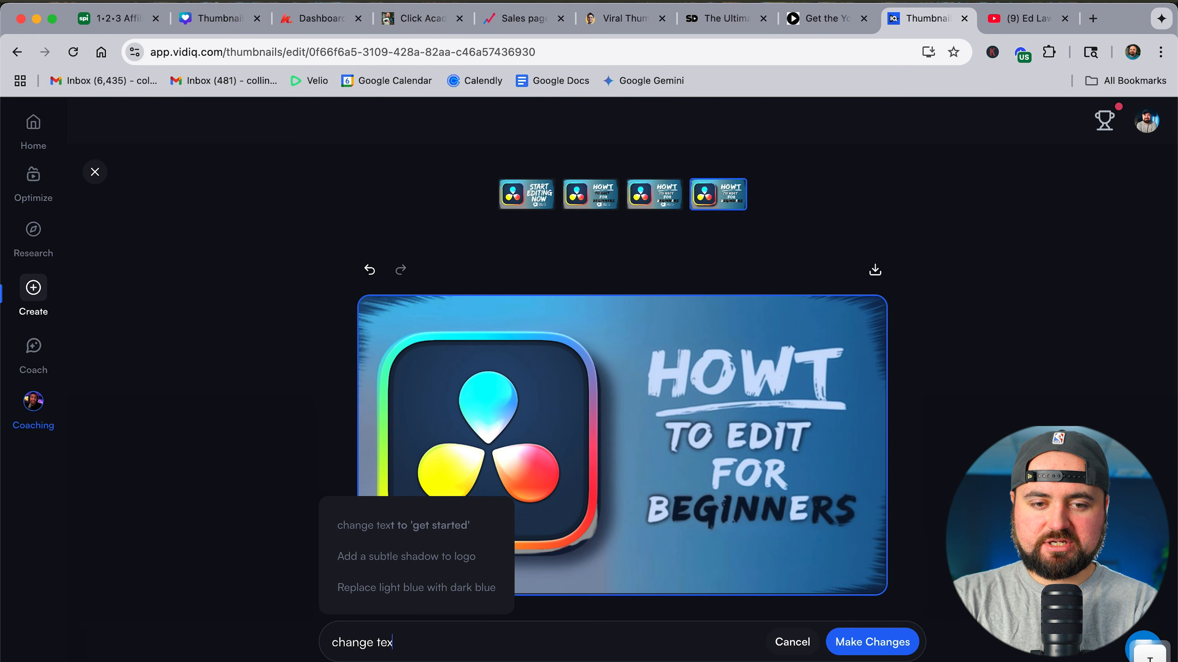
text(t to bold letter)
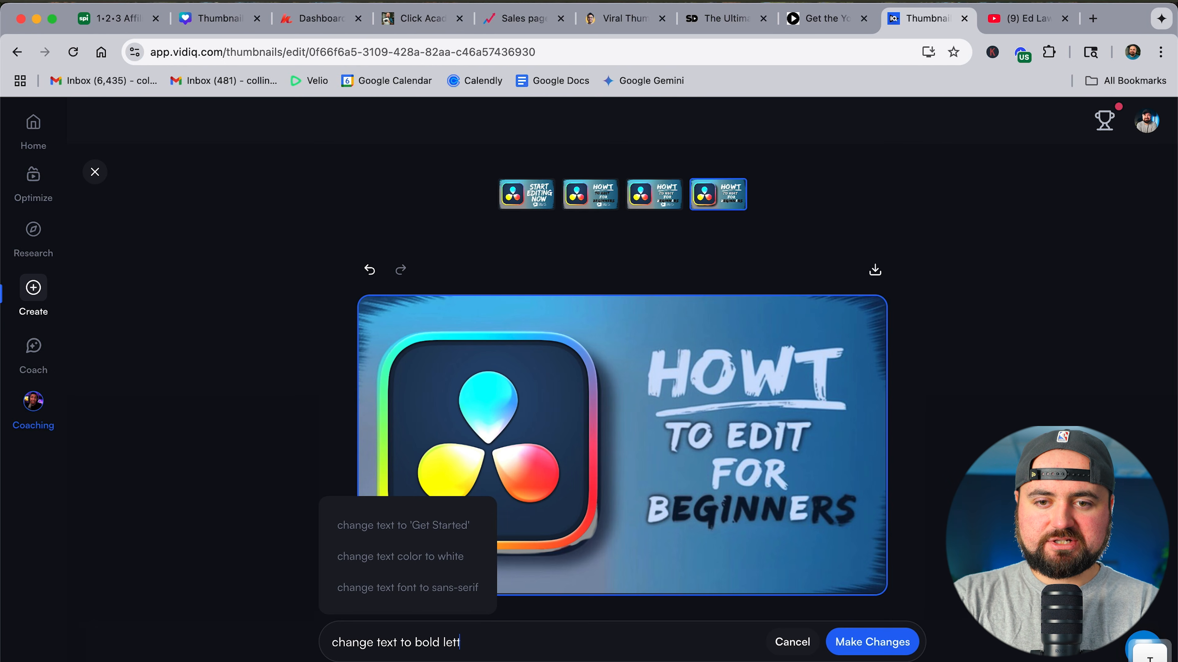
text(s how to edit)
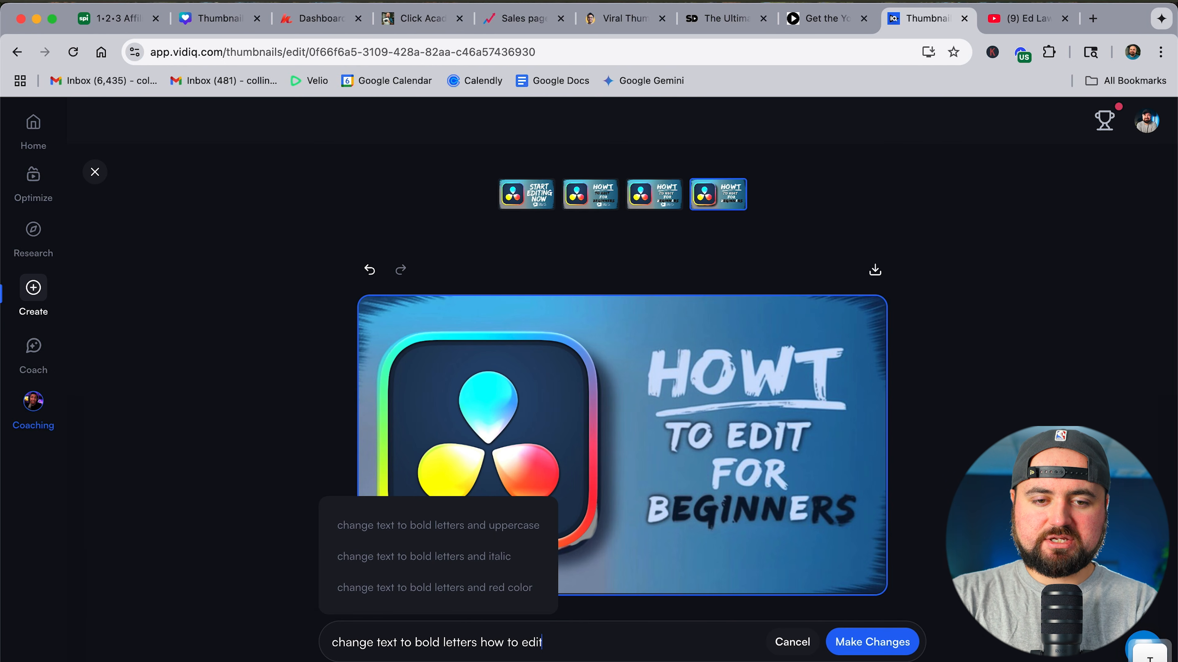
key(BackSpace)
key(BackSpace)
key(BackSpace)
key(BackSpace)
key(BackSpace)
key(BackSpace)
key(BackSpace)
key(BackSpace)
key(BackSpace)
key(BackSpace)
key(BackSpace)
key(BackSpace)
text(. make )
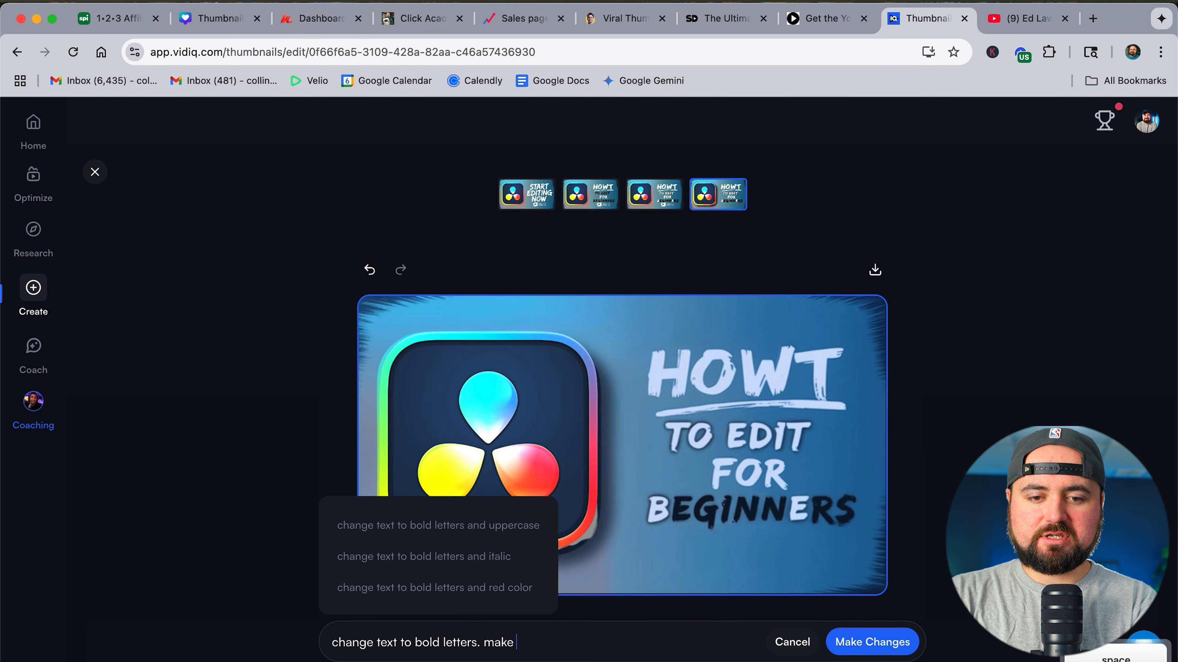
text(it say beg)
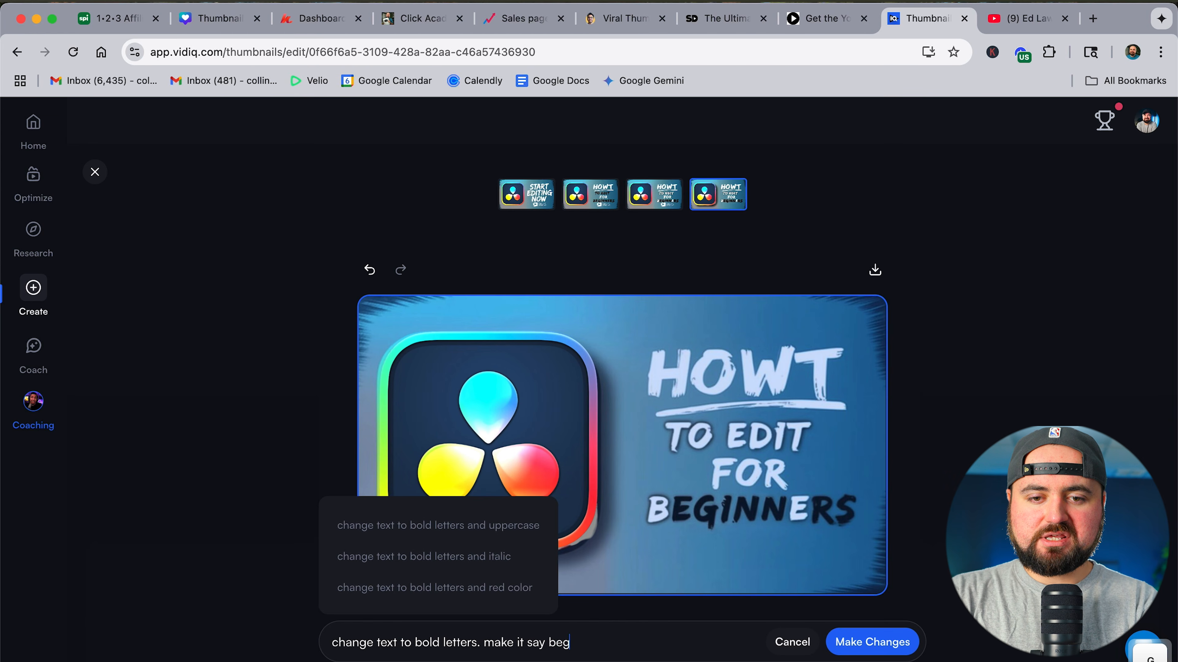
text(giner editing tutorial.)
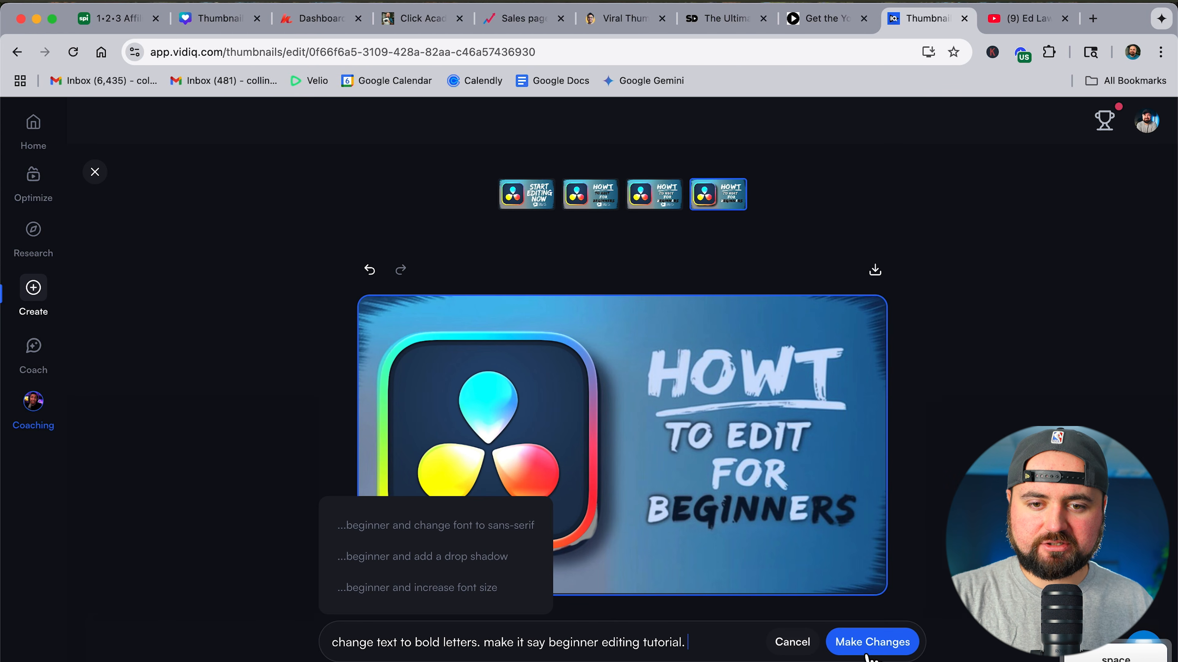
click(869, 642)
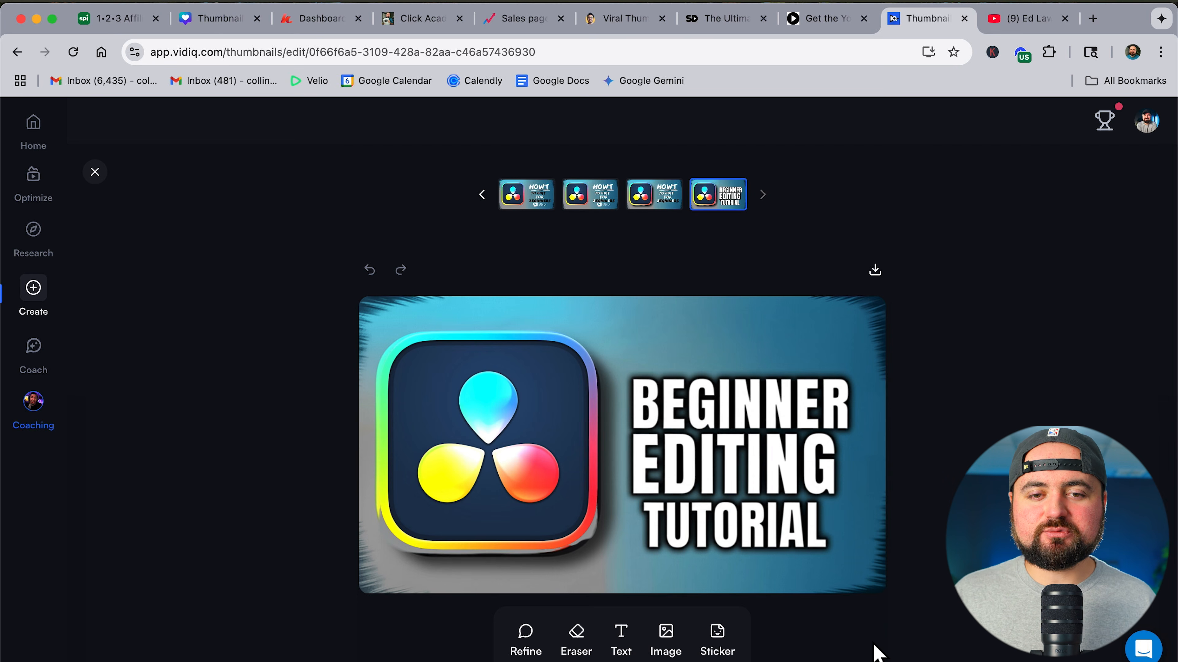
- Refine the thumbnail with the instruction "move text up so it is in line with the logo."
click(527, 635)
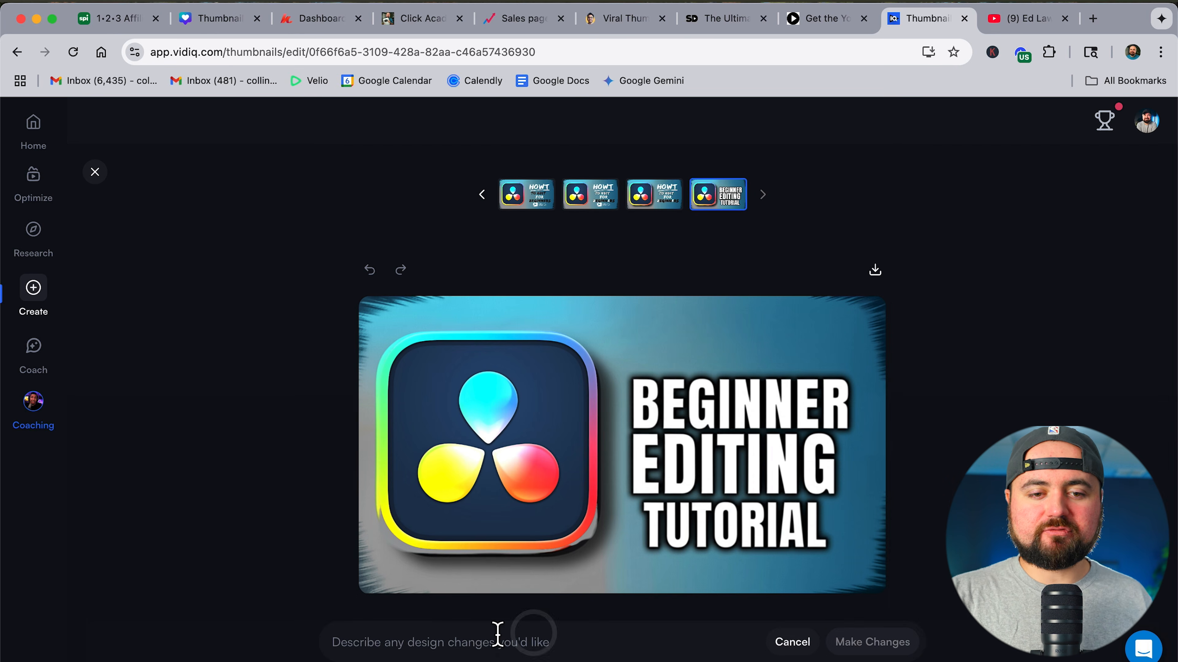
text(move text up so it)
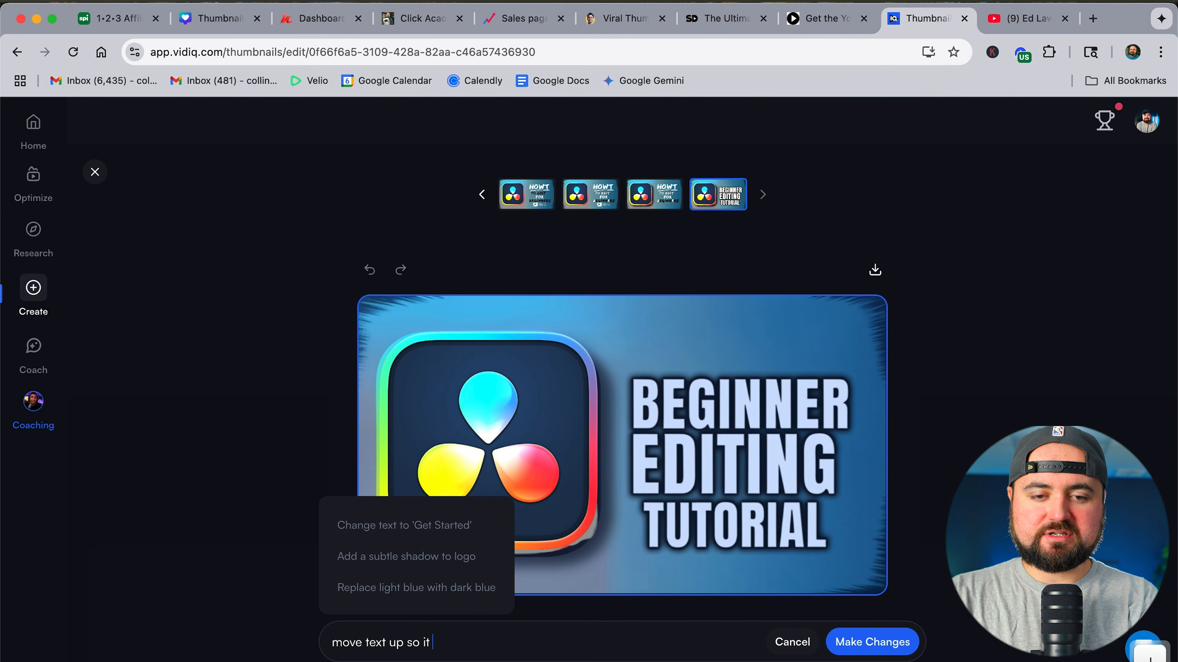
text( is in line with the)
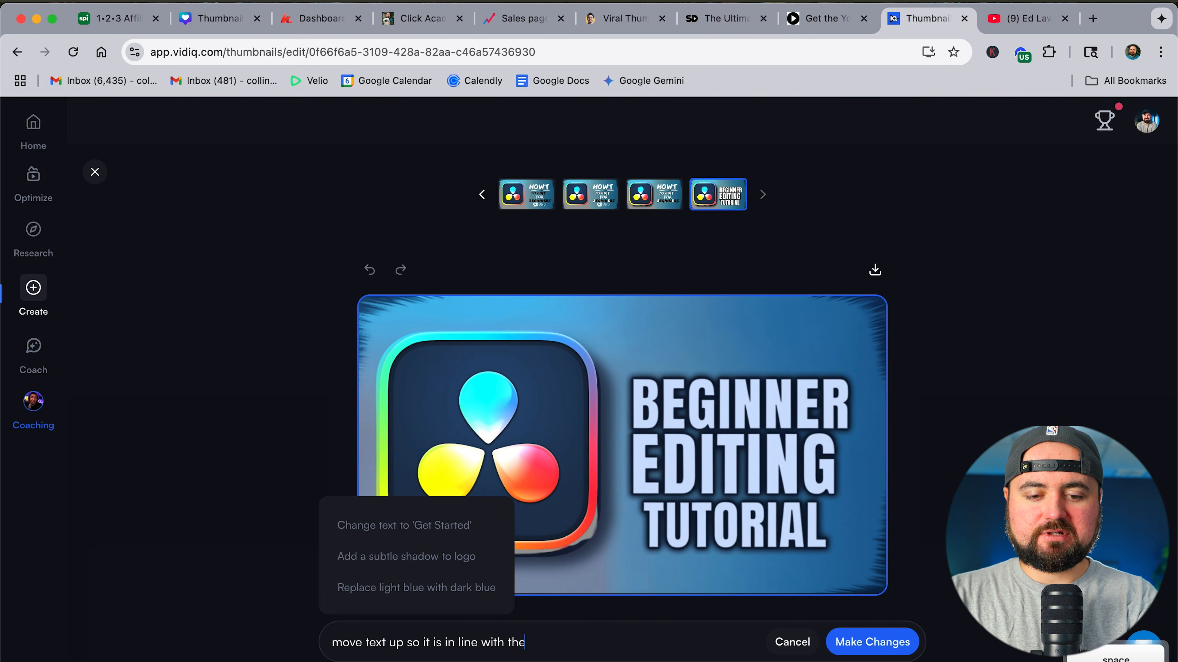
text( logo.)
click(876, 642)
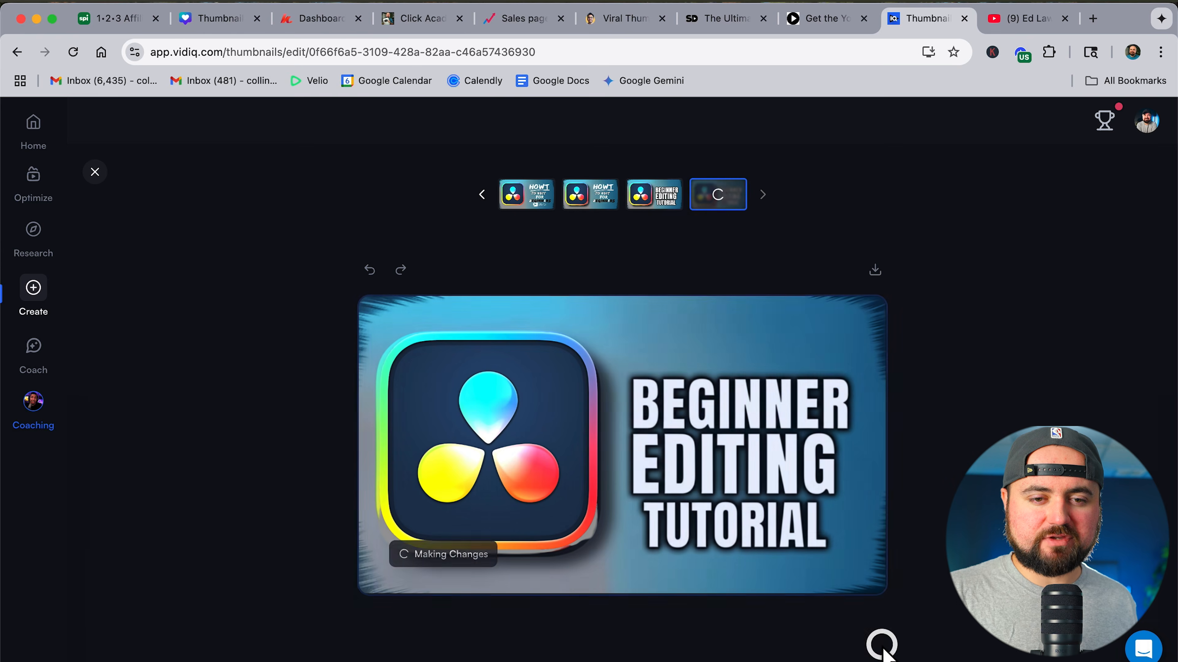